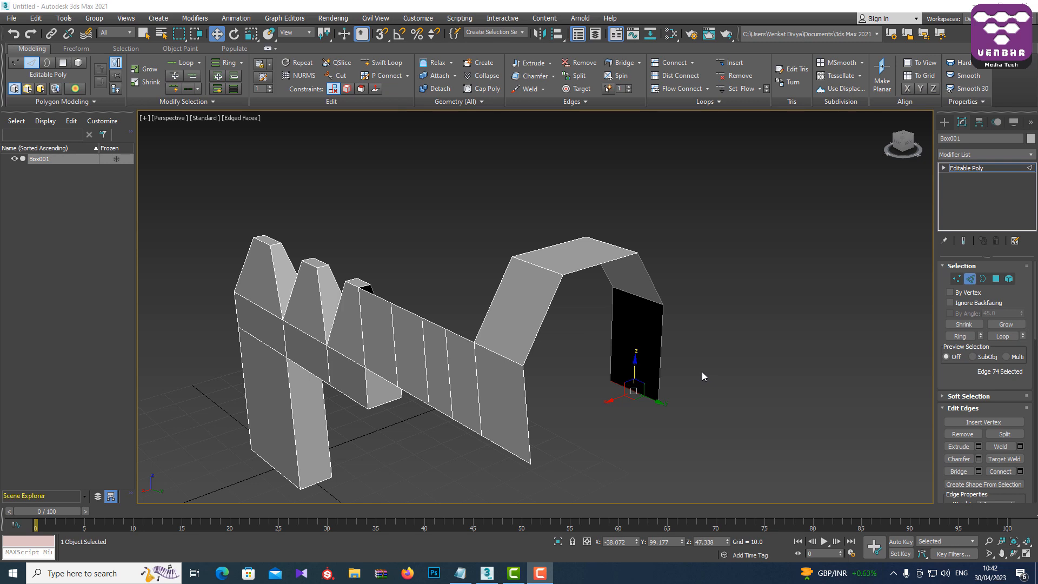
Select the five edges along the arch's open end and extend them outward about 18.7 units along Y to form a new section.
left_click(687, 347)
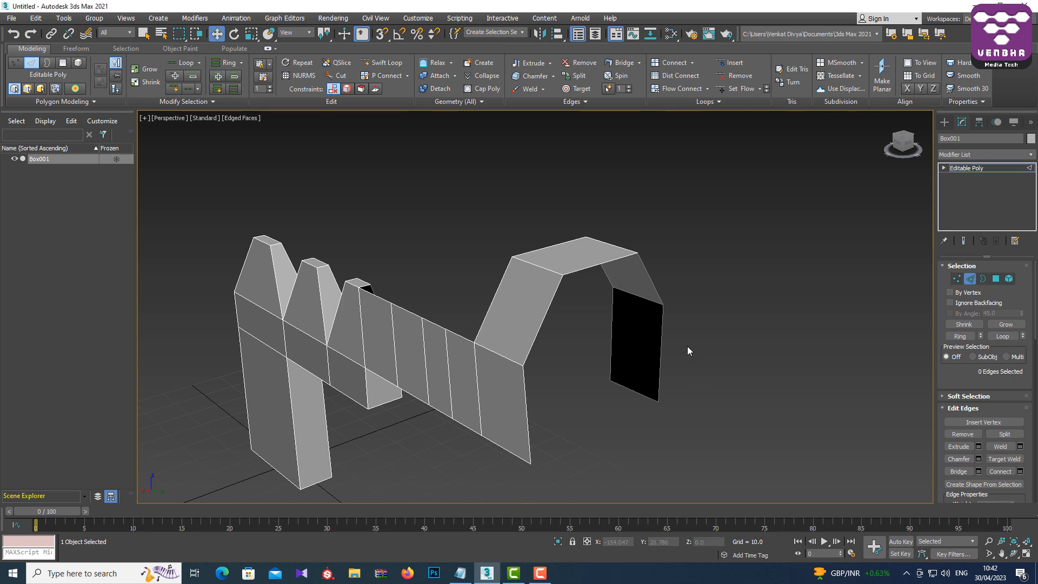
middle_click_drag(685, 355, 655, 269, "alt")
left_click(659, 324)
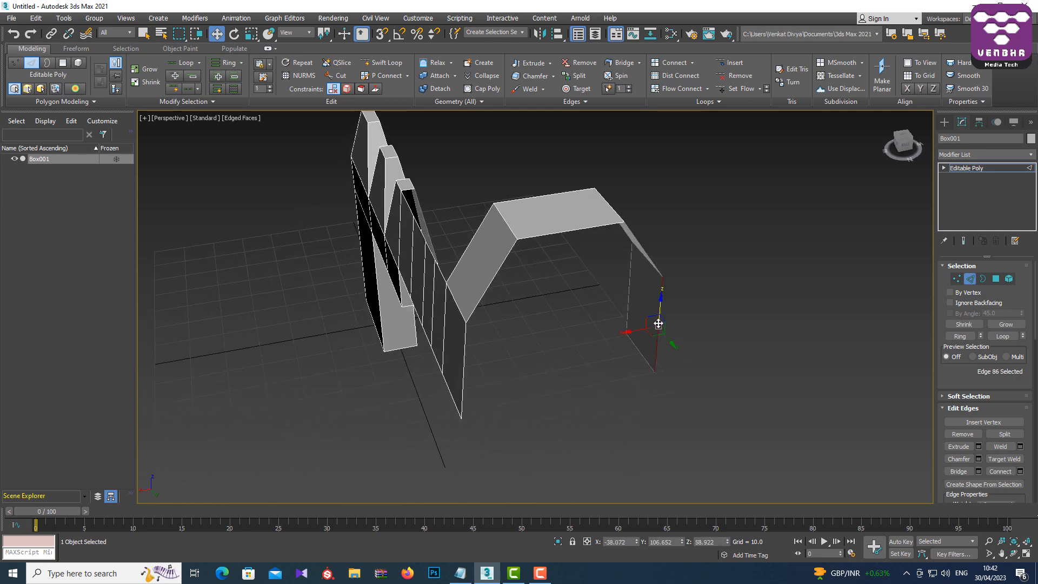
left_click(466, 352, "ctrl")
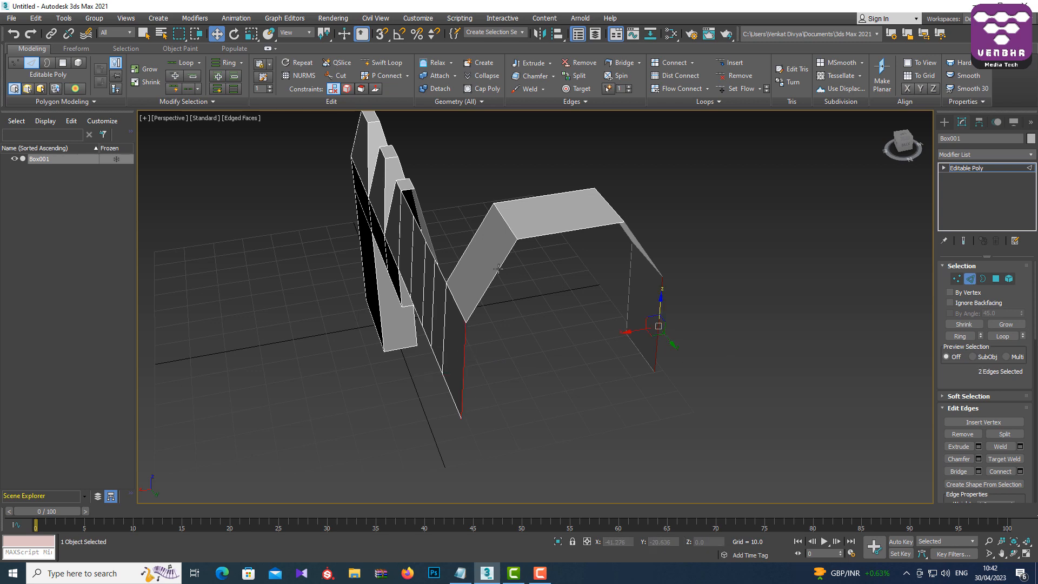
key("shift+b")
left_click(549, 232)
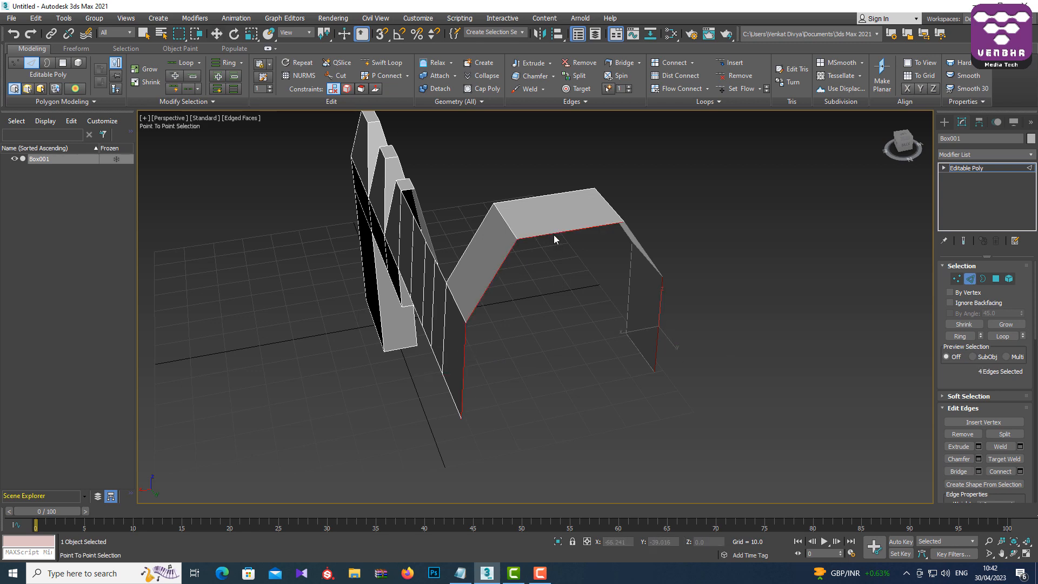
left_click(636, 237)
right_click(648, 260)
middle_click_drag(648, 260, 536, 299, "alt")
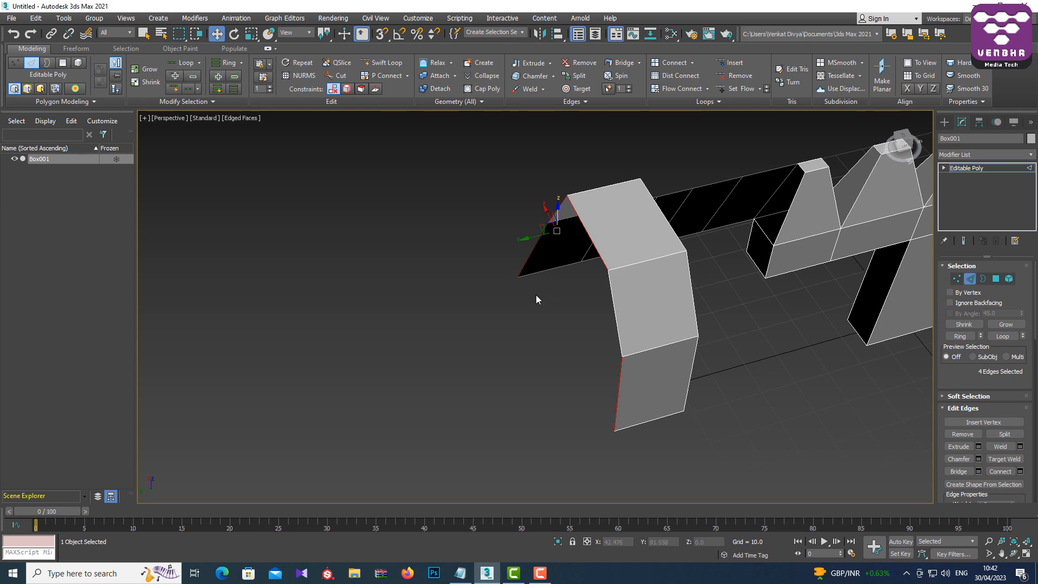
left_click(615, 306, "ctrl")
middle_click_drag(584, 388, 670, 391, "alt")
middle_click_drag(672, 349, 625, 369, "alt")
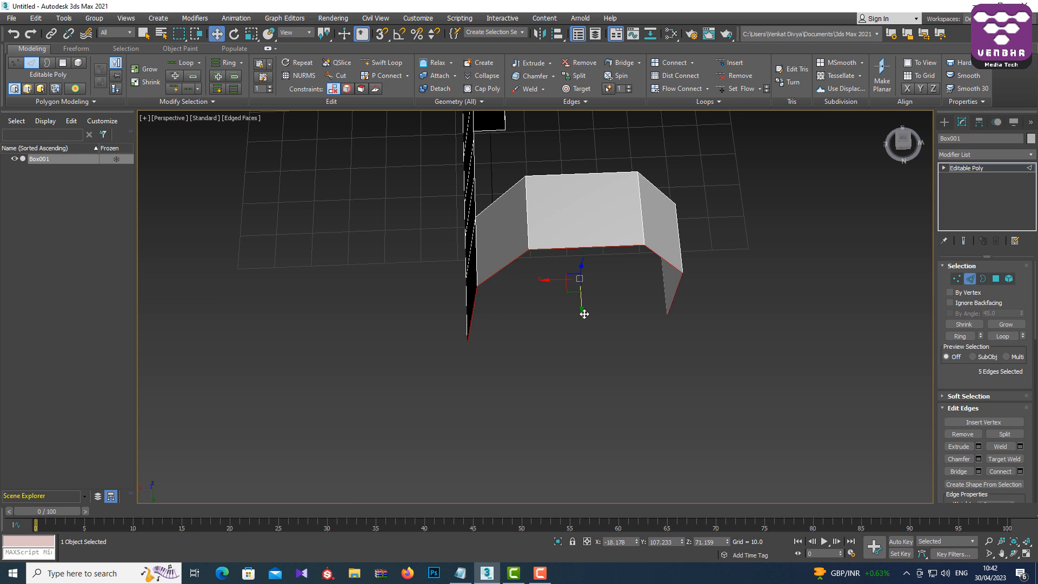
left_click_drag(582, 310, 604, 407, "shift")
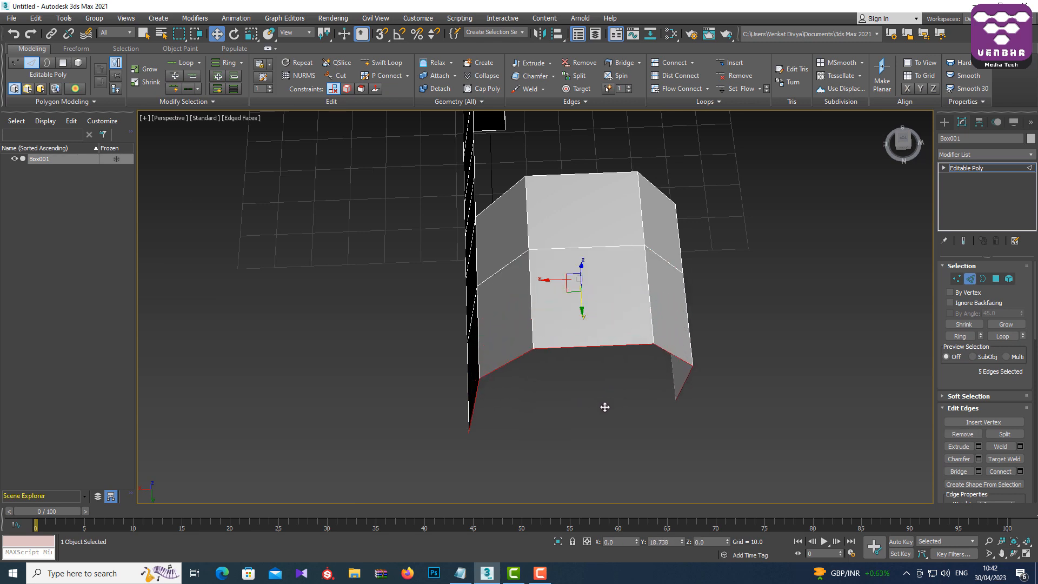
Scale the five new end edges along Y until the arch's outer rim is flat.
middle_click_drag(556, 422, 683, 303, "alt")
key("r")
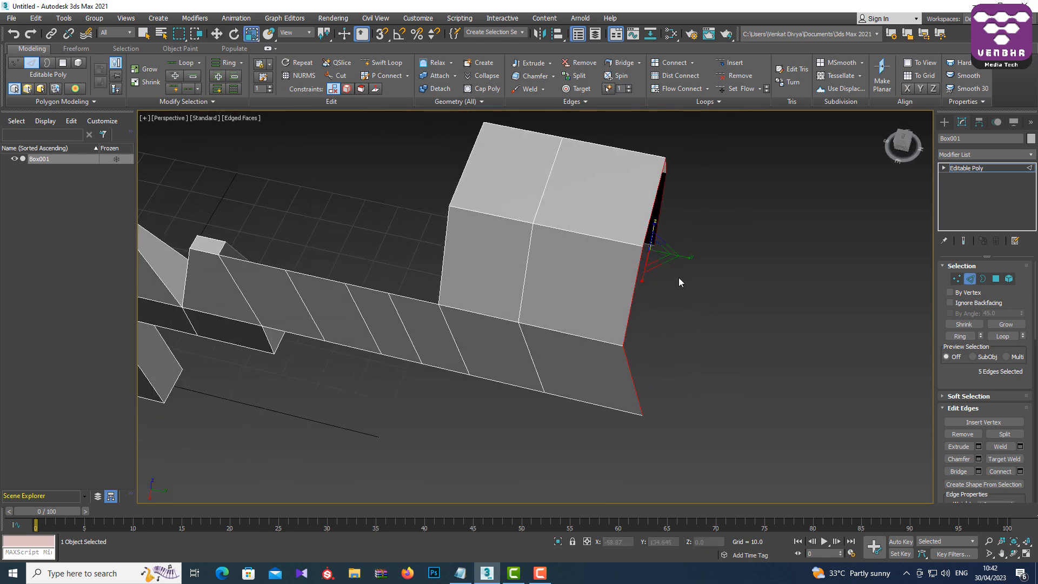
left_click_drag(688, 258, 412, 242)
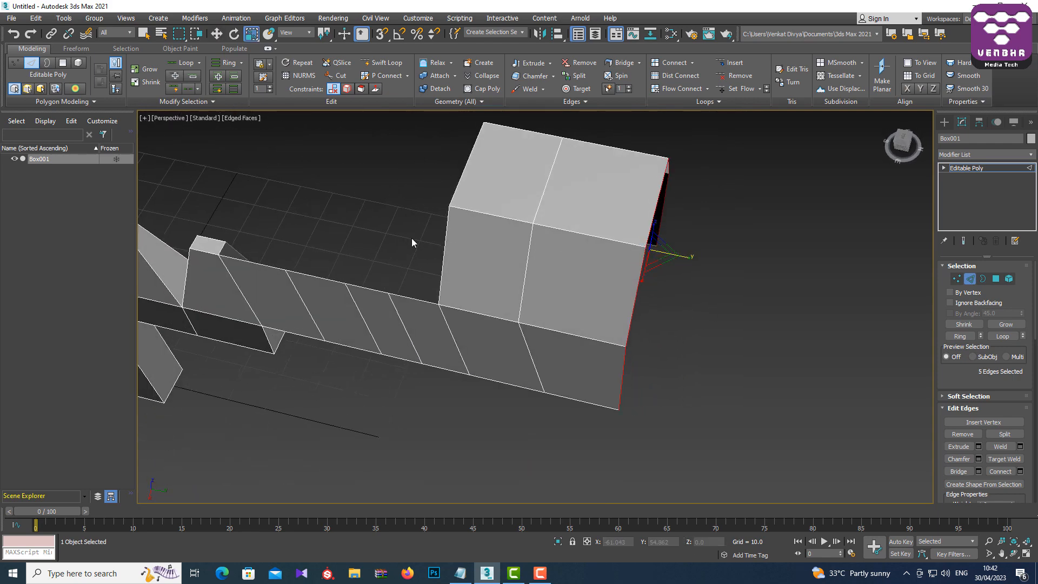
left_click_drag(690, 257, 629, 255)
middle_click_drag(748, 310, 689, 292, "alt")
Connect the three crosswise edges on the arch's top faces with a centre edge line running along its length.
key("q")
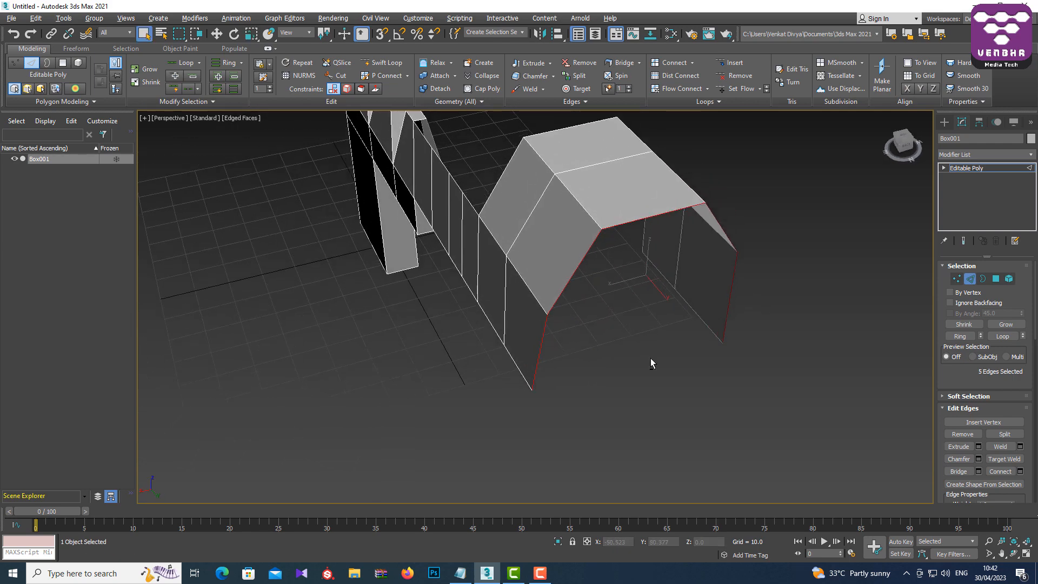
middle_click_drag(651, 358, 583, 413, "alt")
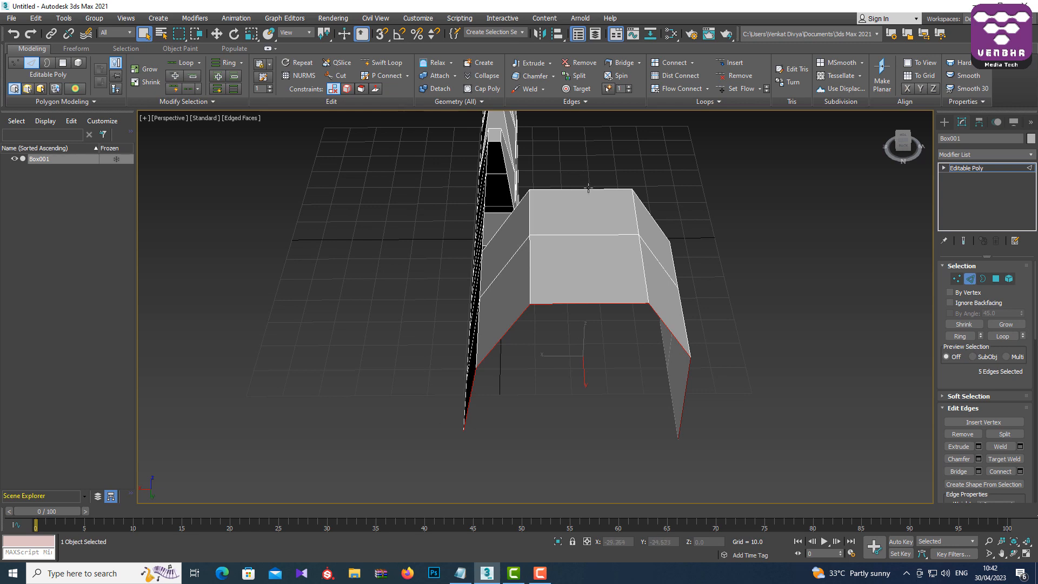
middle_click_drag(612, 245, 608, 271, "alt")
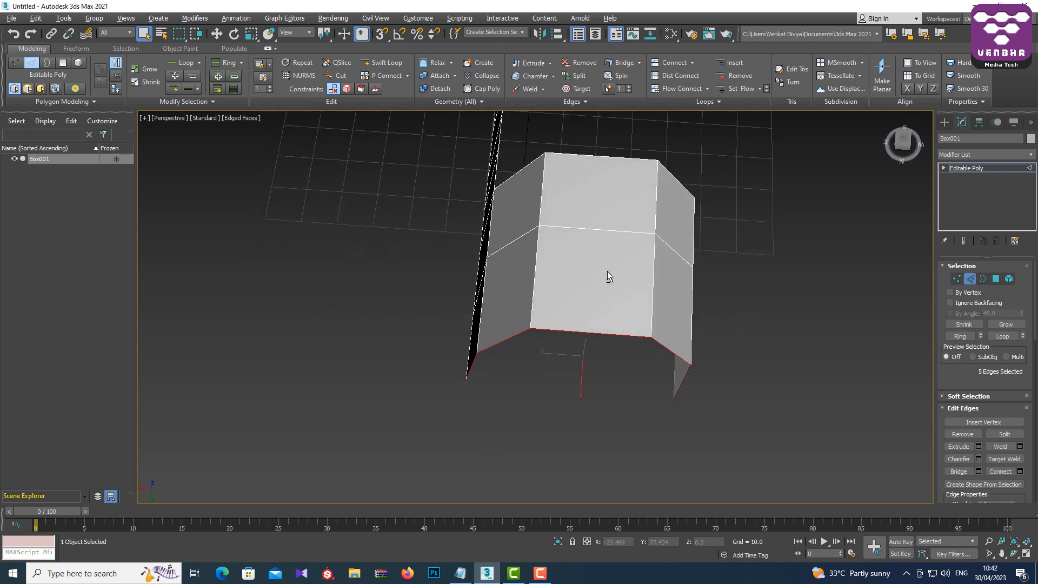
left_click(607, 149)
left_click_drag(588, 142, 588, 260)
left_click_drag(593, 324, 596, 409)
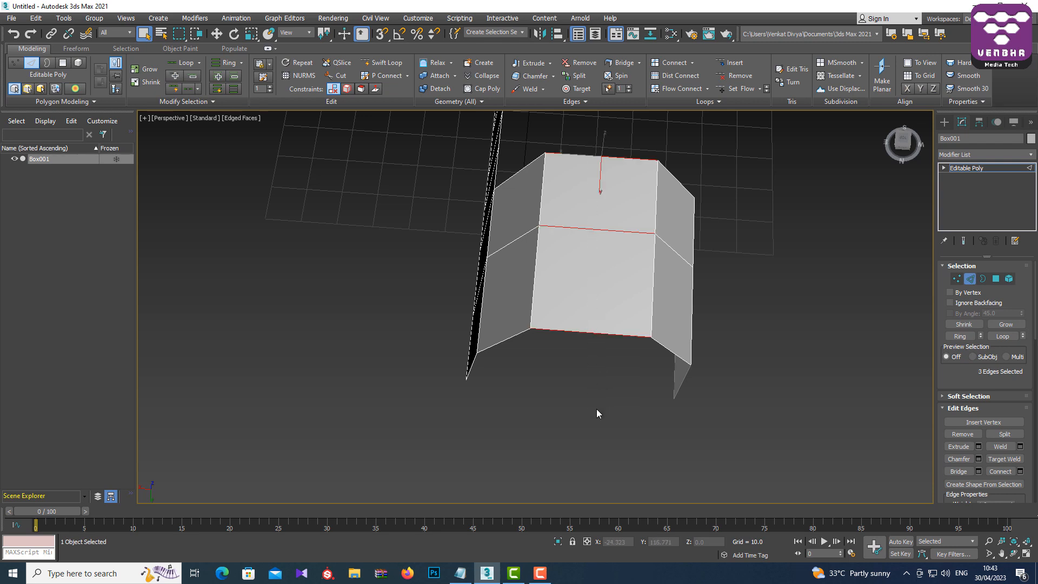
left_click(999, 472)
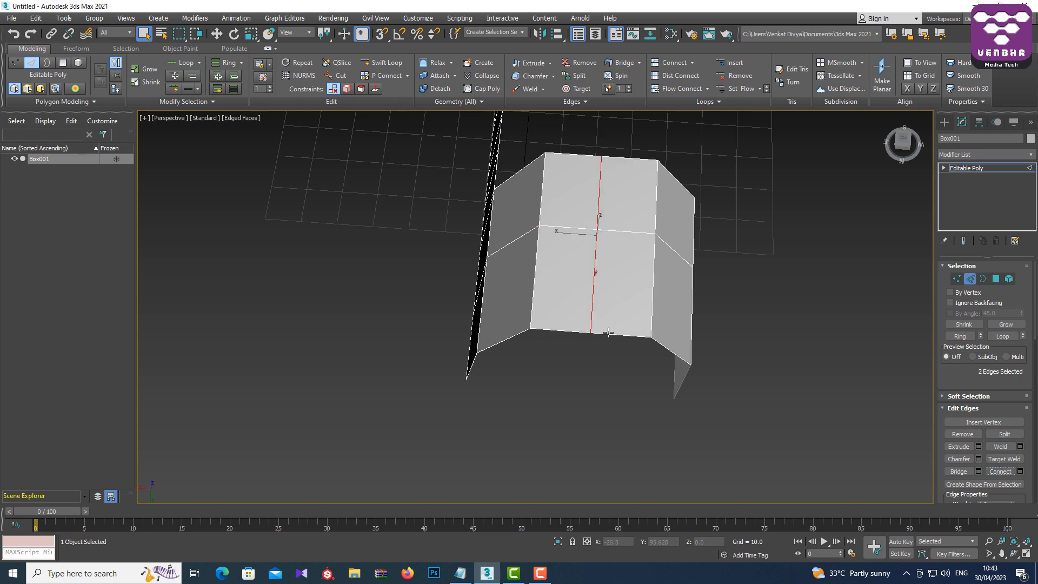
Move the new centre edges on top of the arch slightly upward along Z to form a rounded peak.
mouse_move(608, 332)
middle_mouse_down("alt")
mouse_move(614, 342)
mouse_move(615, 306)
mouse_move(604, 328)
middle_mouse_up("alt")
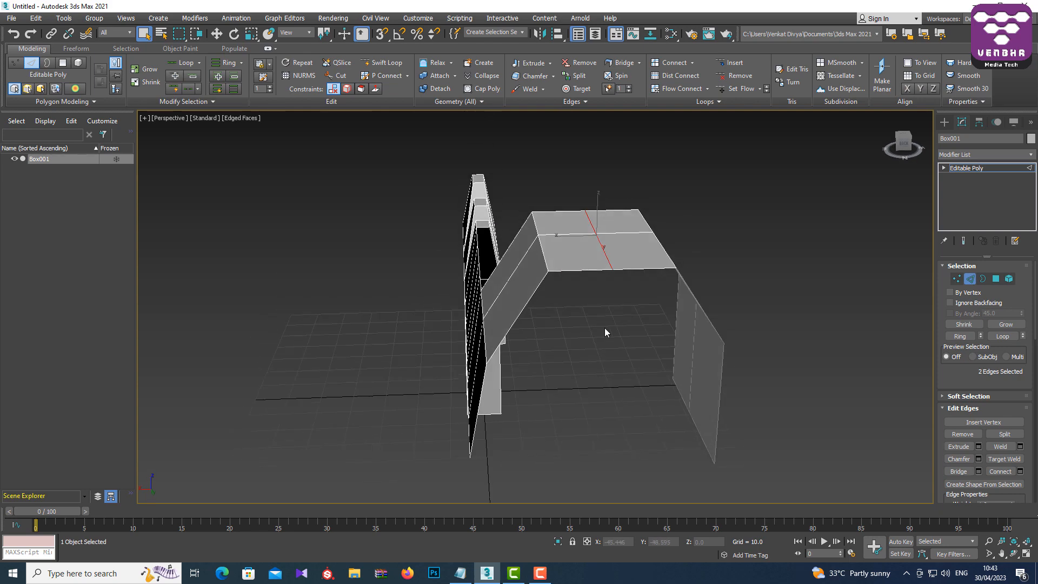
key("w")
left_click_drag(597, 204, 601, 195)
middle_click_drag(724, 184, 761, 251, "alt")
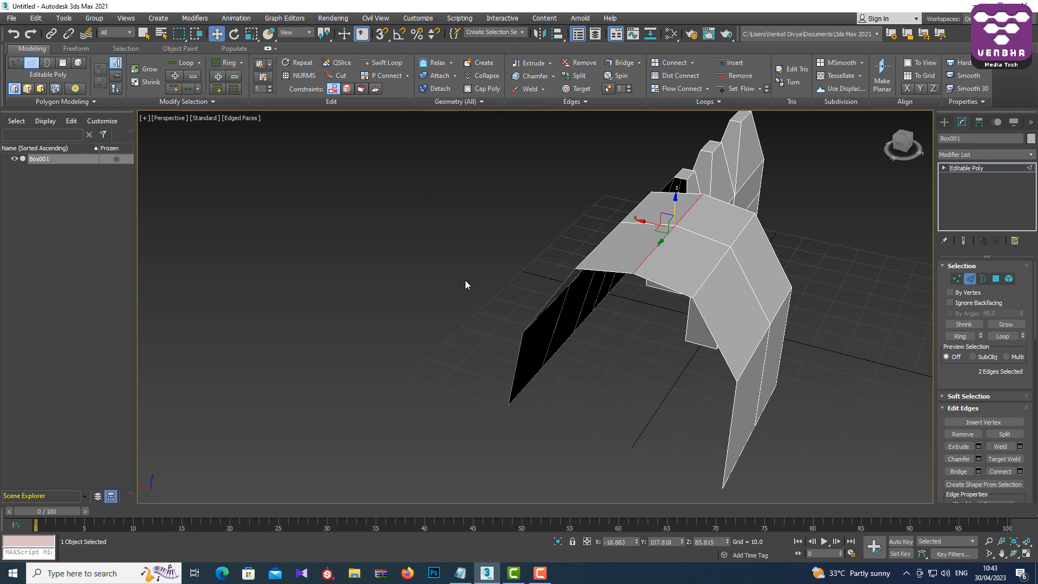
Insert an edge loop with Swift Loop just below the upper bend on the arch's outer slope.
left_click(383, 67)
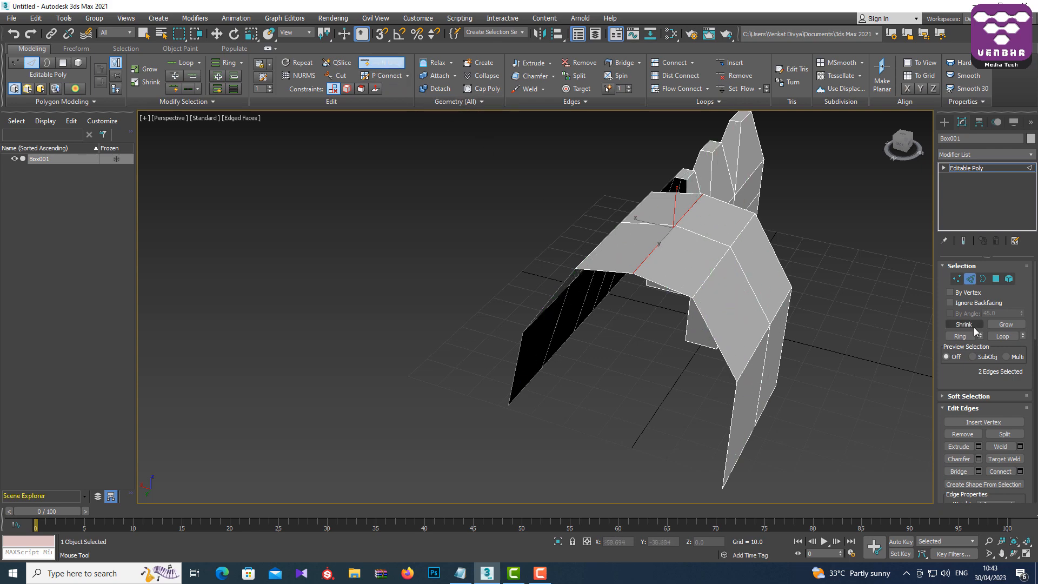
middle_click_drag(859, 319, 786, 334, "alt")
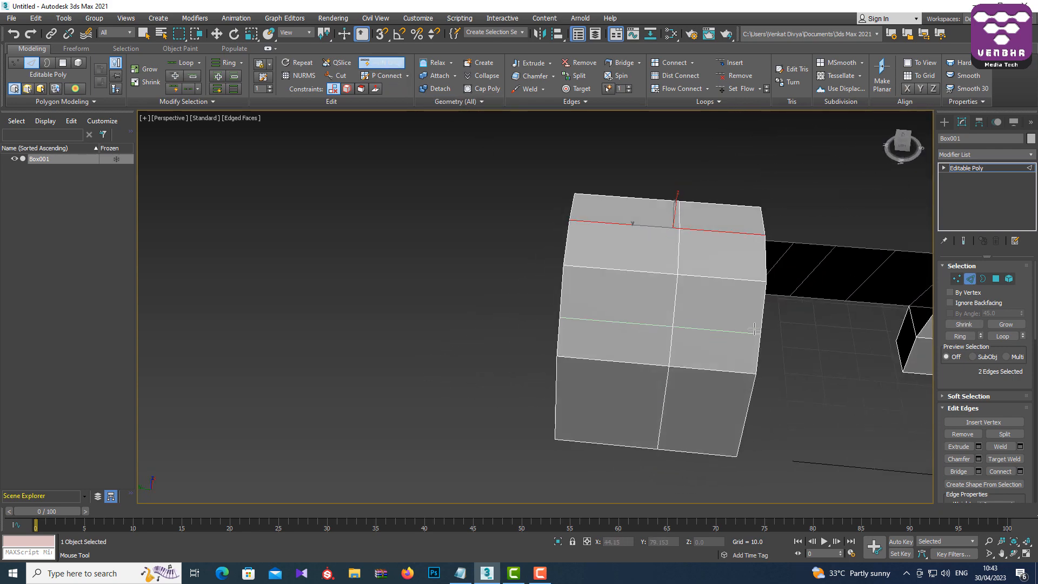
left_click(675, 288)
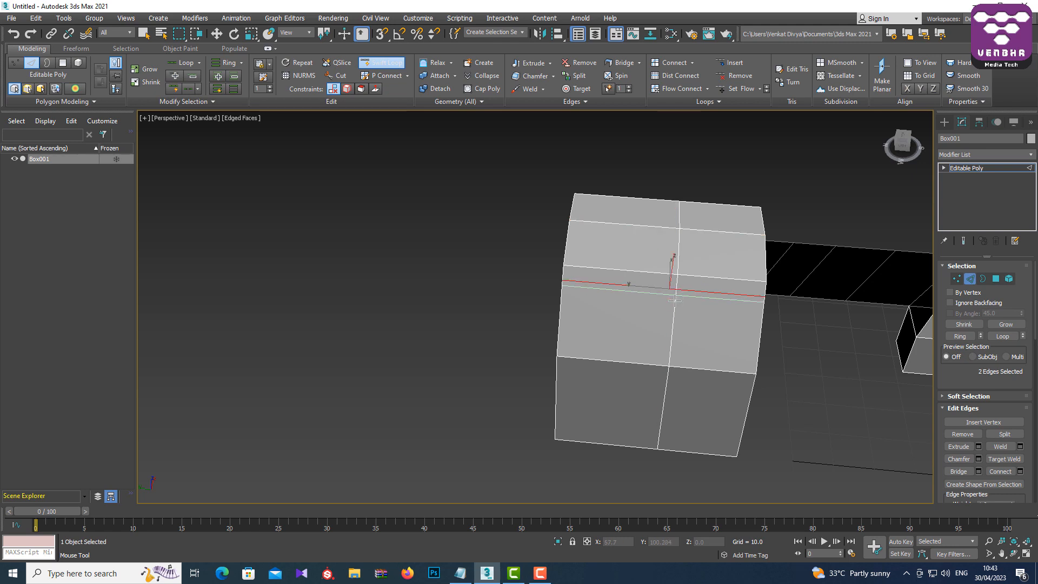
Try a second Swift Loop edge loop across the middle of the arch's outer slope, and undo it.
left_click(673, 329)
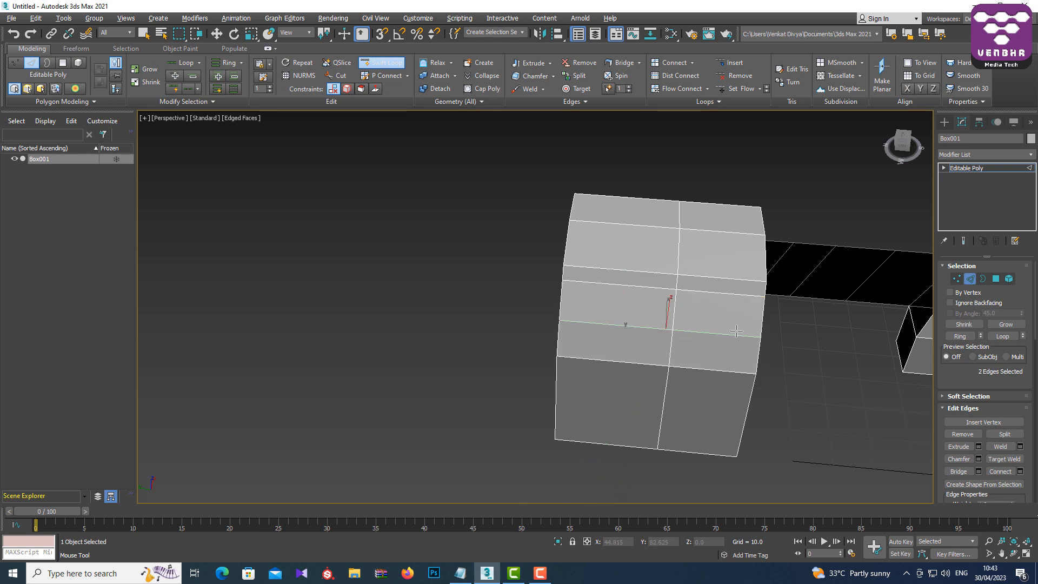
middle_click_drag(624, 323, 810, 329, "alt")
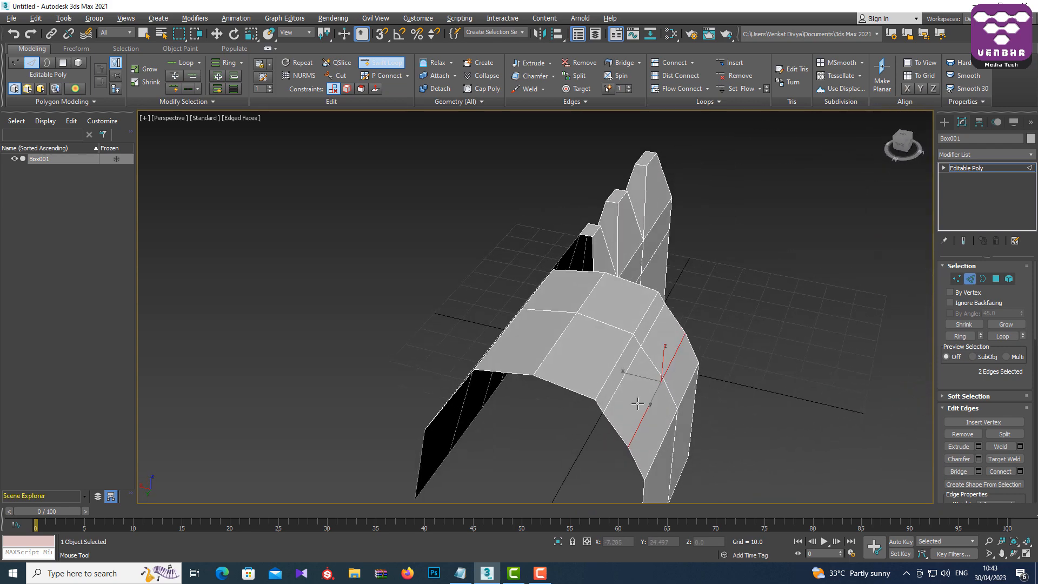
middle_click_drag(638, 403, 669, 352, "alt")
key("ctrl+z")
Insert one lengthwise Swift Loop edge loop in each half of the arch's top, on both sides of the centre line.
middle_click_drag(710, 396, 672, 338, "alt")
scroll(683, 359, "up", 3)
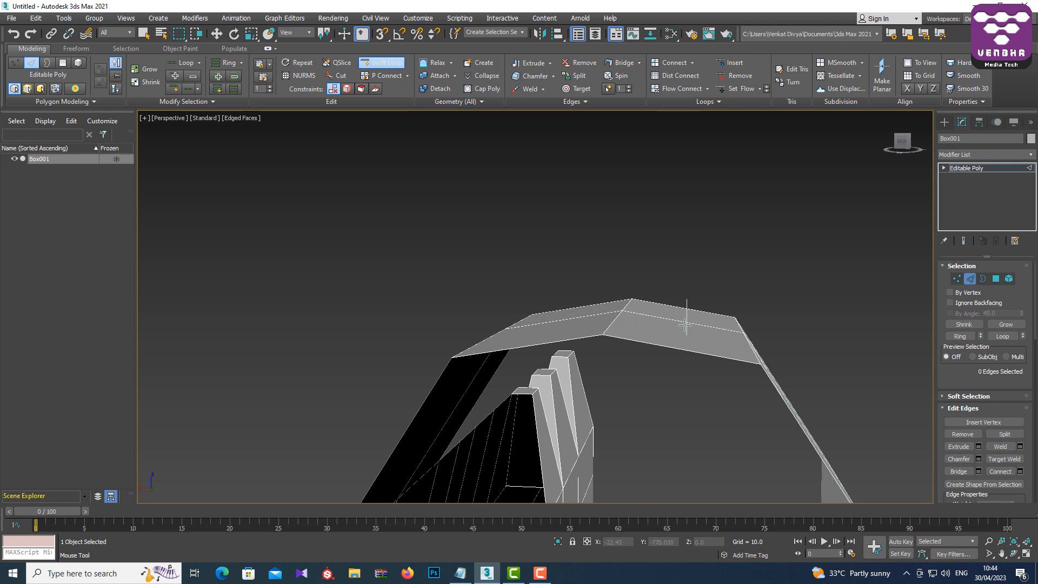
left_click(685, 324)
middle_click_drag(685, 324, 587, 343, "alt")
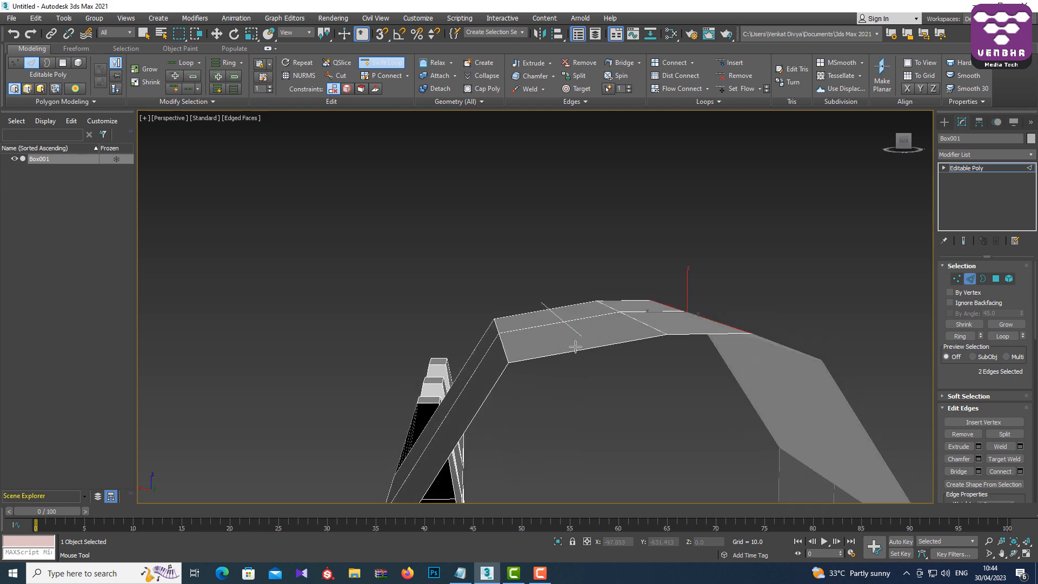
left_click(575, 346)
middle_click_drag(768, 363, 537, 234, "alt")
Insert one lengthwise Swift Loop edge loop across the middle of each of the arch's two sloped sides.
left_click(384, 67)
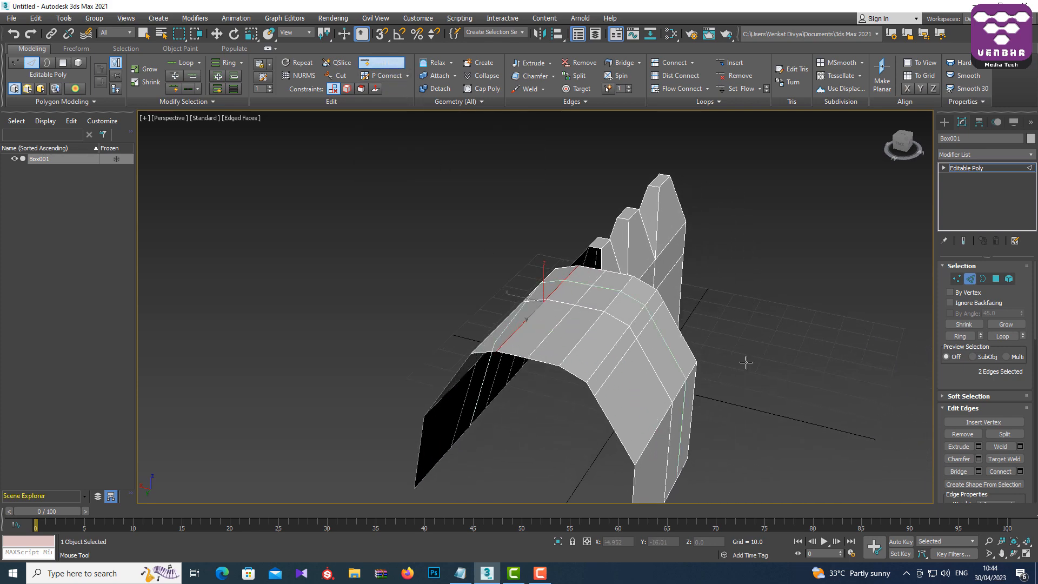
middle_click_drag(746, 361, 701, 355, "alt")
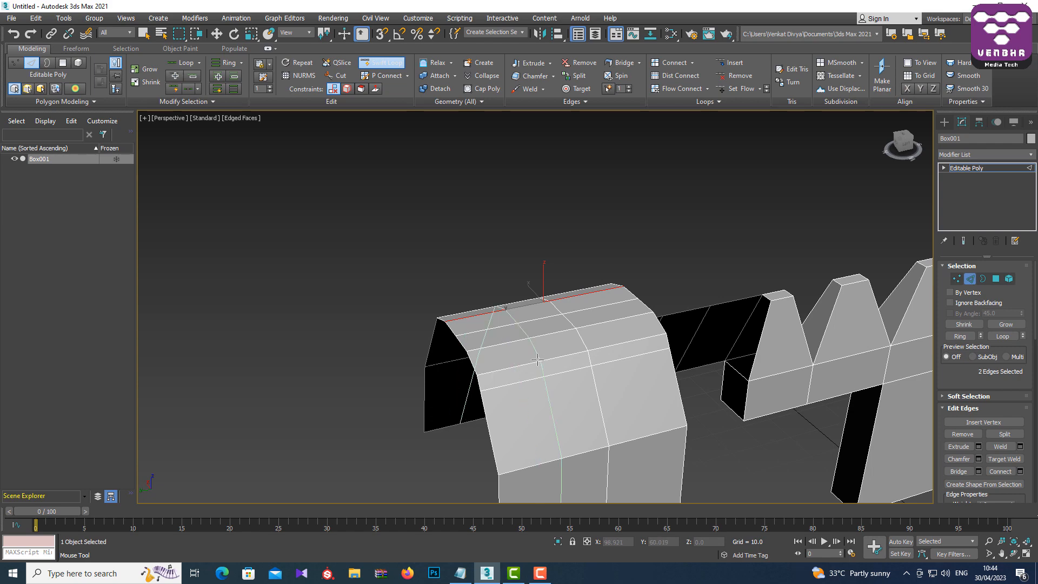
middle_click_drag(547, 361, 532, 388, "alt")
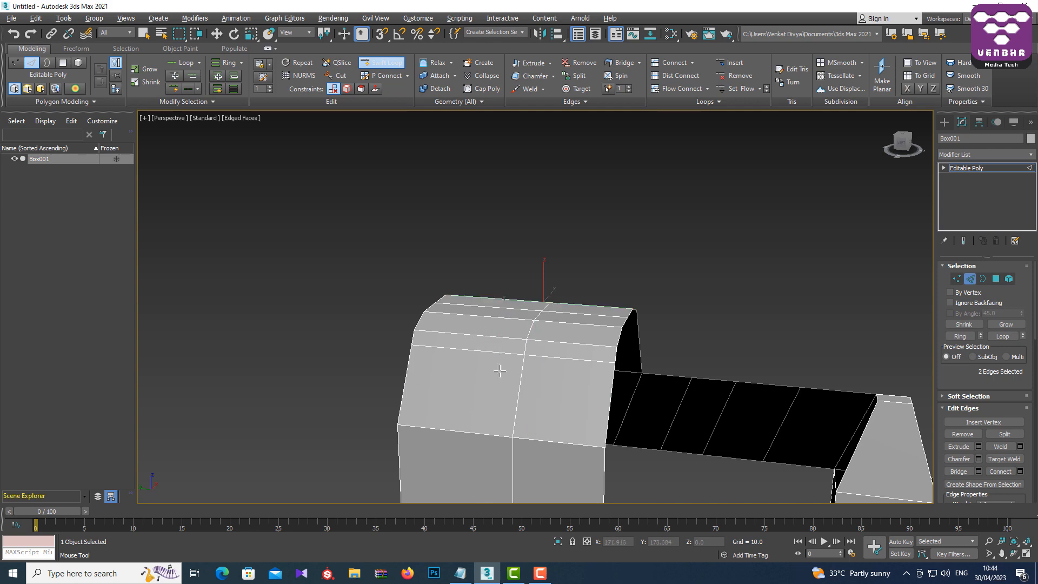
middle_click_drag(494, 368, 540, 333, "alt")
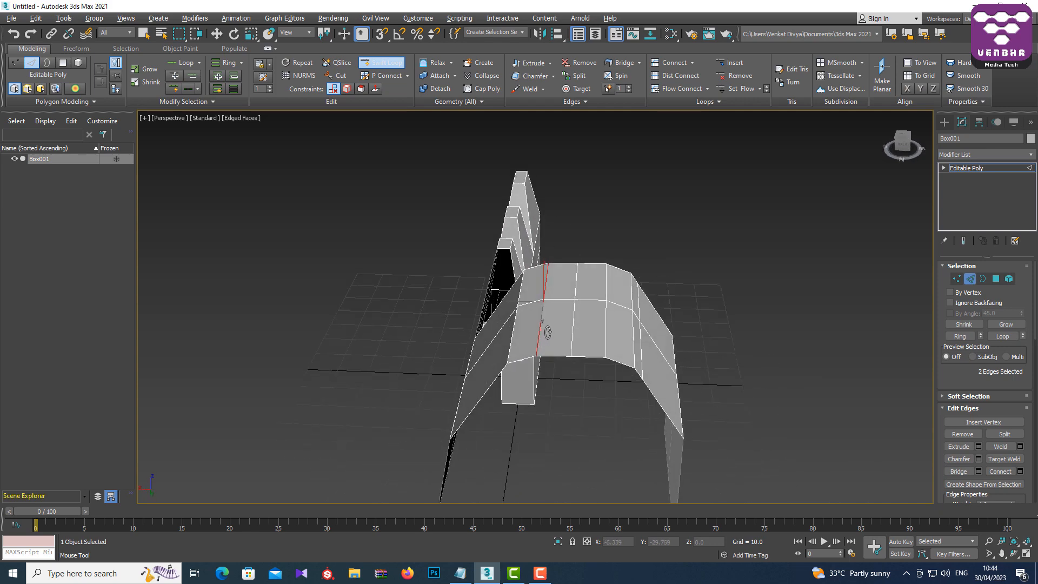
middle_click_drag(676, 324, 684, 313, "alt")
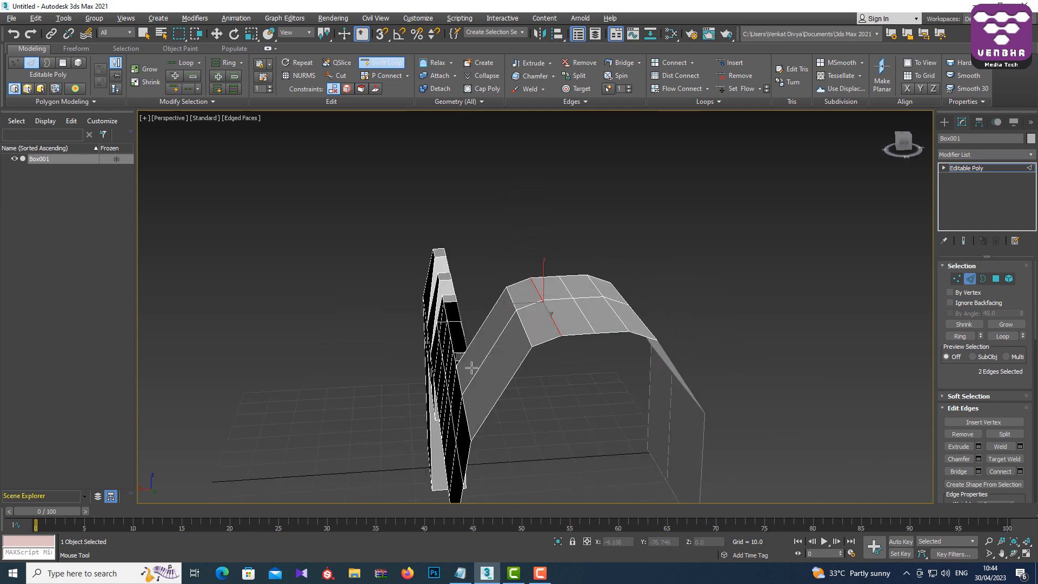
left_click(498, 362)
middle_click_drag(642, 375, 622, 375, "alt")
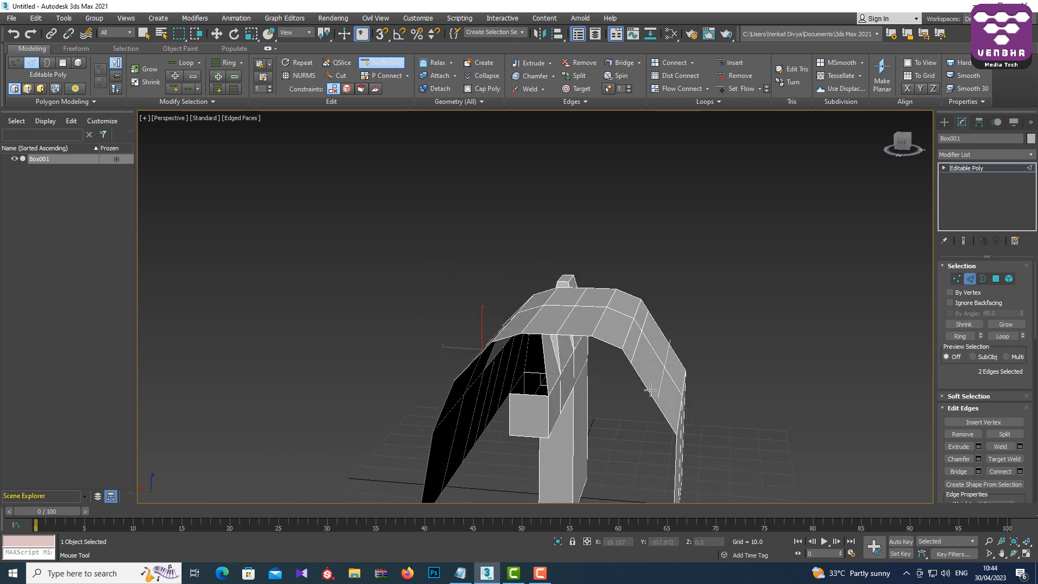
left_click(634, 353)
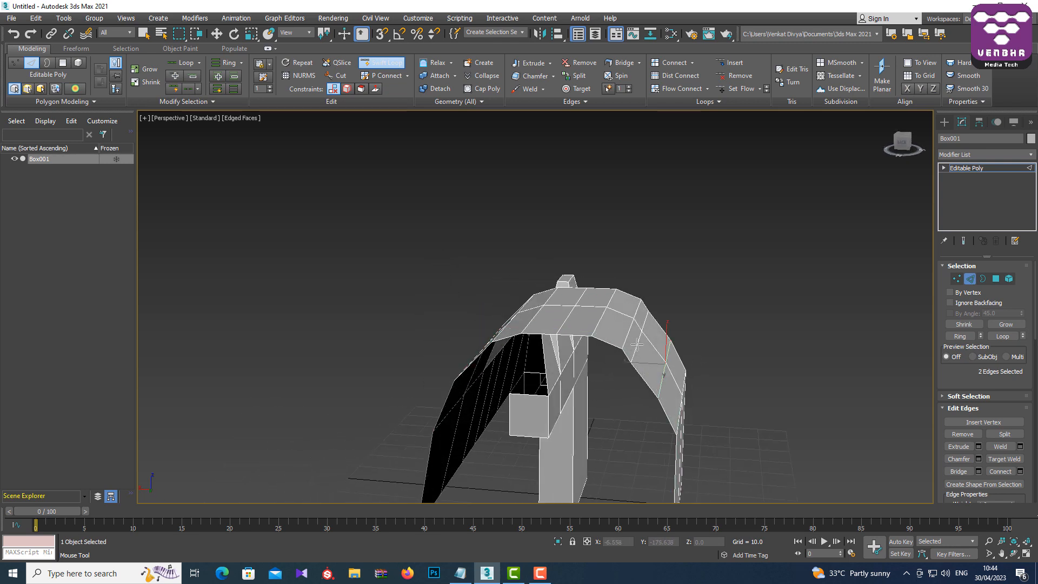
Remove the two-segment lengthwise edge loop just below the upper bend on the arch's outer slope.
middle_click_drag(718, 340, 697, 347, "alt")
key("w")
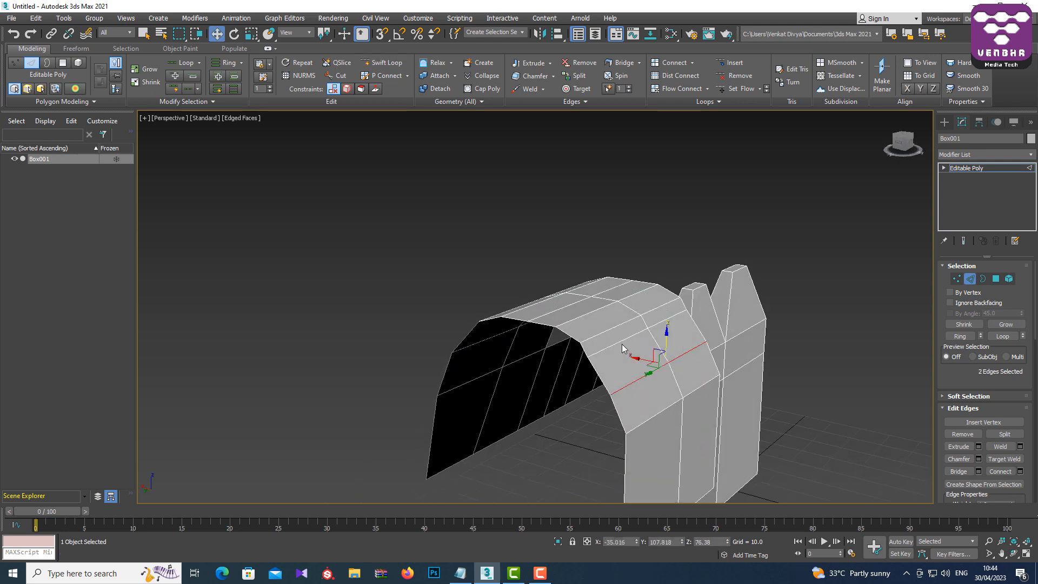
left_click_drag(656, 371, 636, 332)
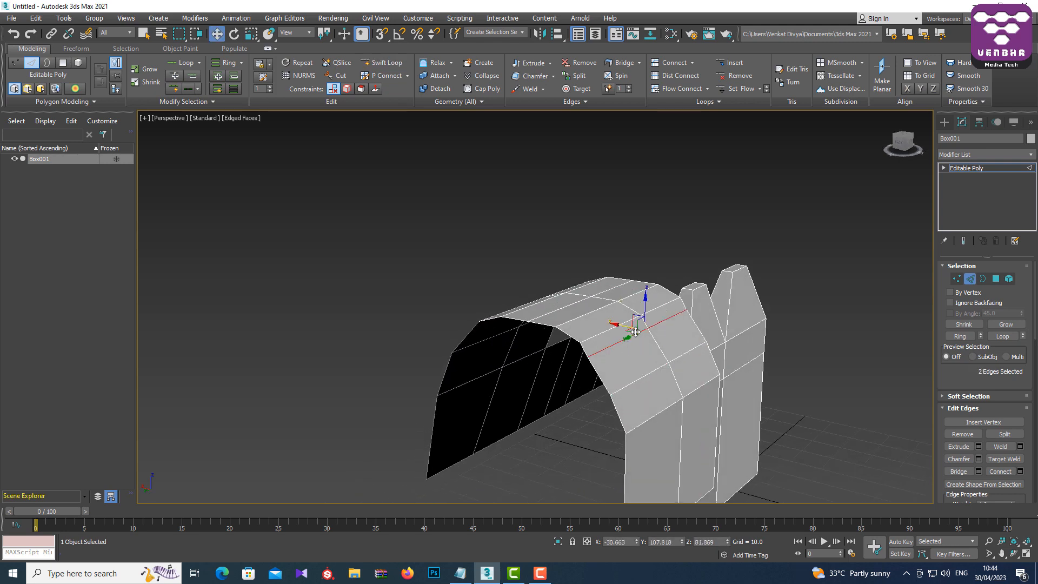
middle_click_drag(547, 259, 407, 215, "alt")
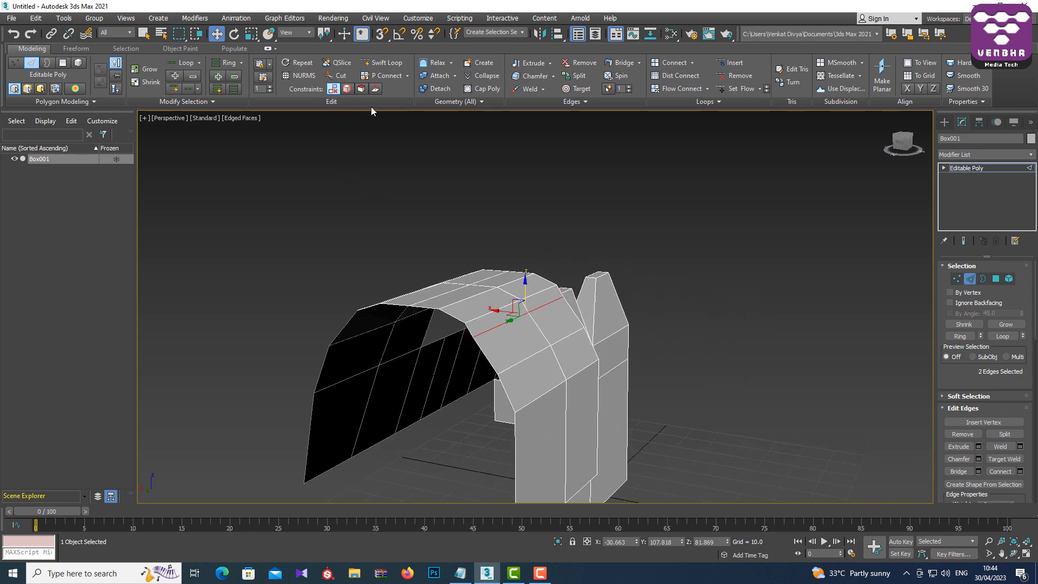
middle_click_drag(509, 196, 589, 189)
scroll(590, 188, "down", 3)
scroll(590, 188, "up", 5)
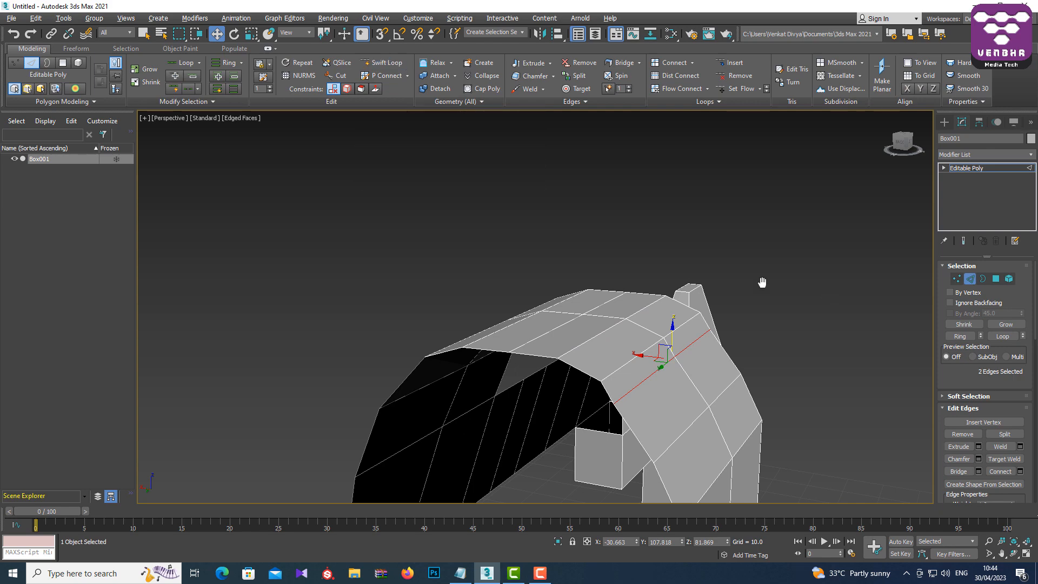
middle_click_drag(759, 279, 753, 255)
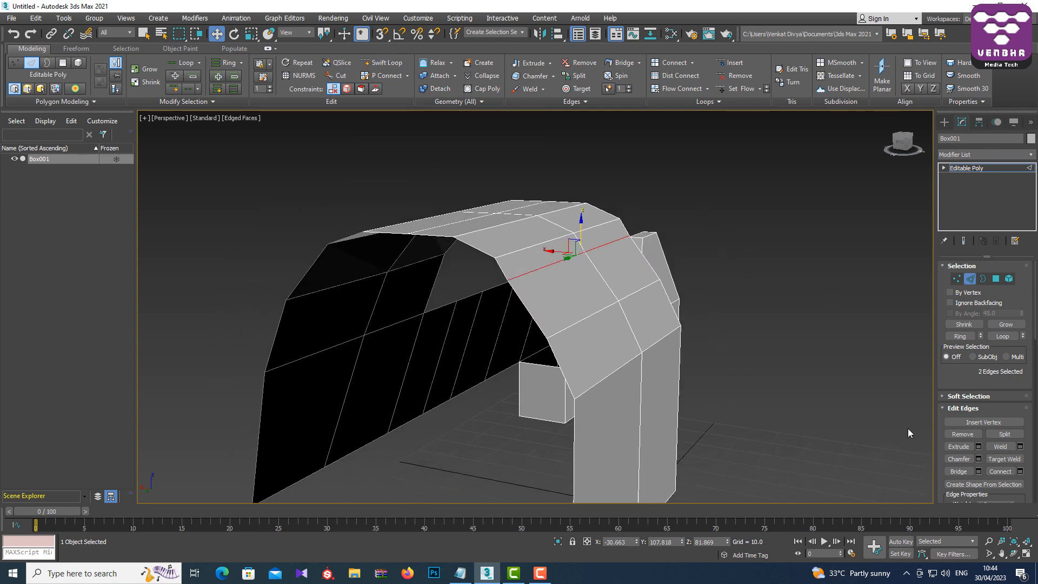
left_click(956, 434)
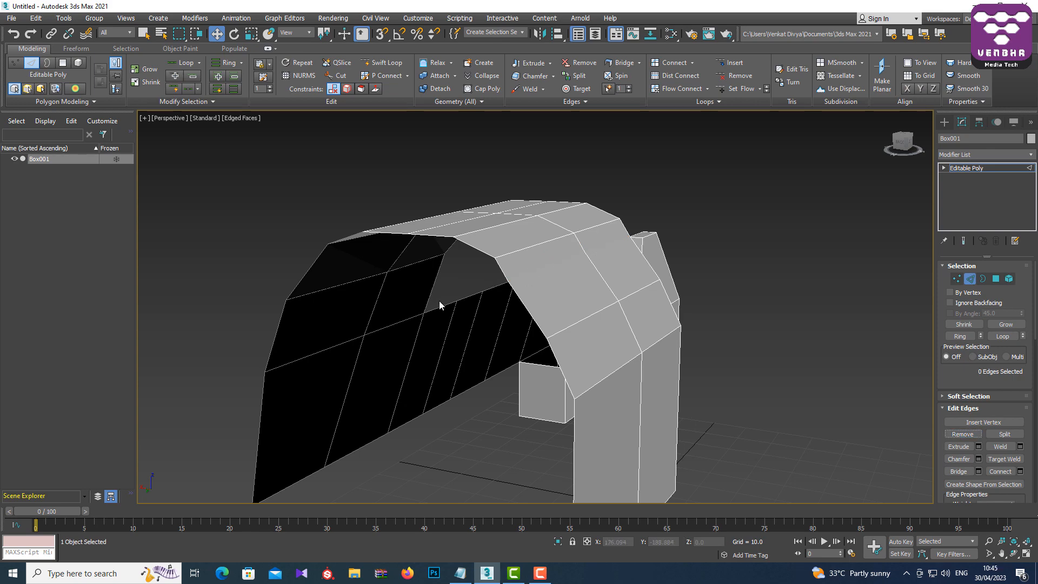
Remove the three leftover vertices just below the upper bend on the arch's outer slope.
middle_click_drag(618, 264, 770, 278, "alt")
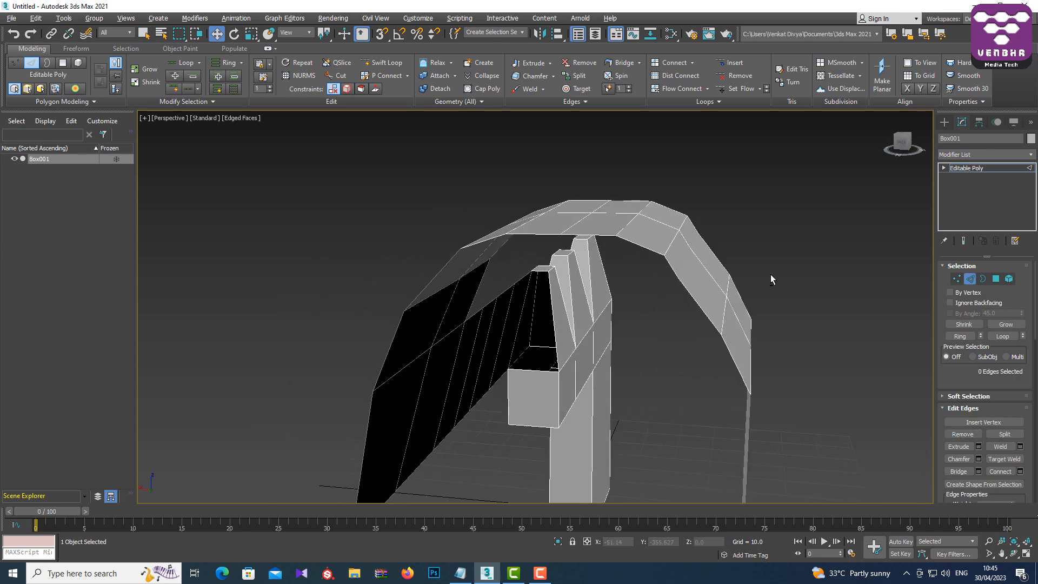
left_click(955, 279)
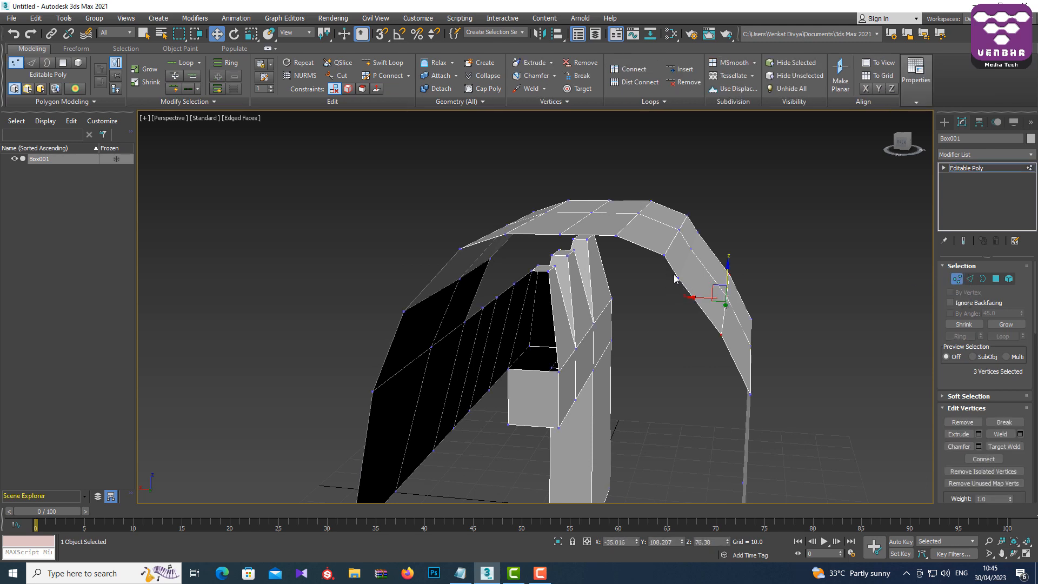
left_click_drag(661, 273, 693, 296)
left_click_drag(717, 262, 686, 221, "ctrl")
right_click(795, 249)
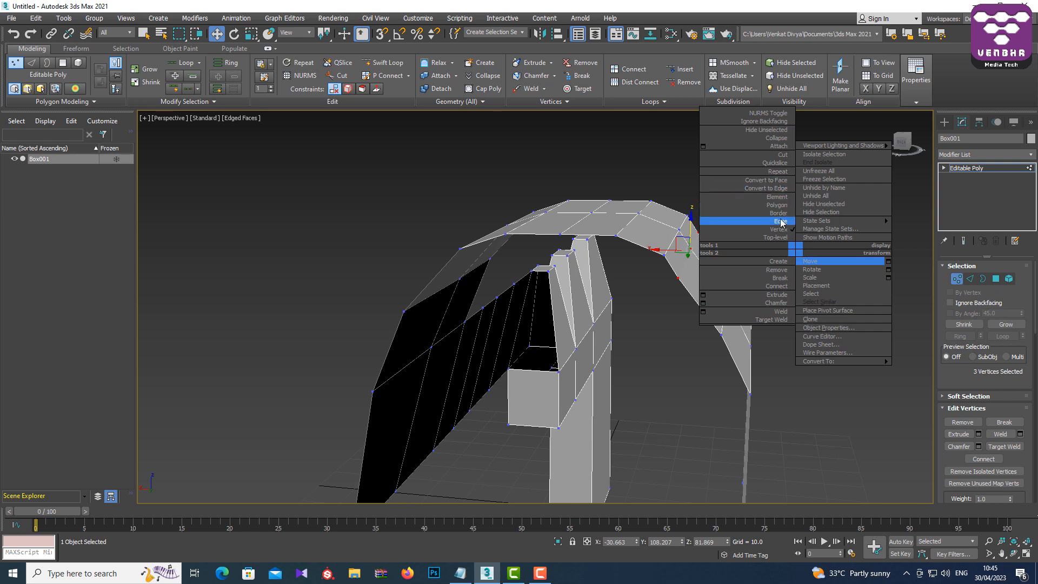
left_click(782, 277)
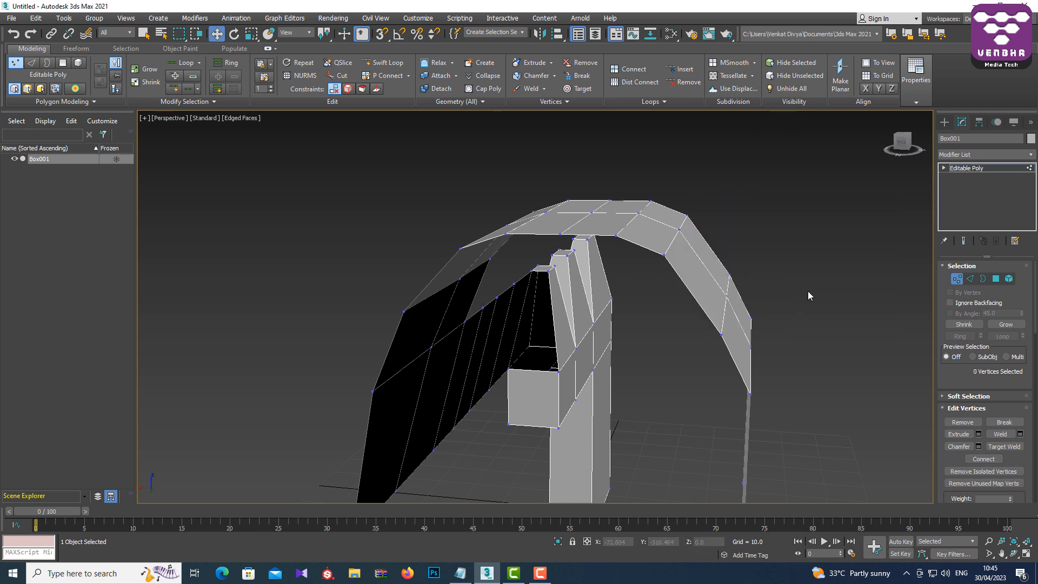
Bridge the two lowest upright edges at the arch's open front end with a face spanning the opening.
middle_click_drag(709, 258, 750, 352)
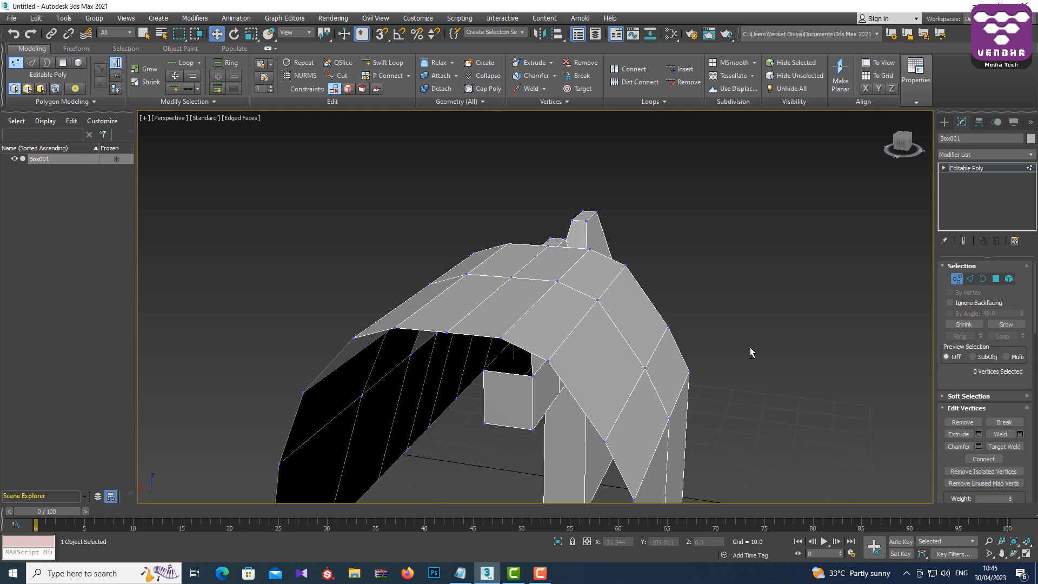
middle_click_drag(804, 360, 598, 435, "alt")
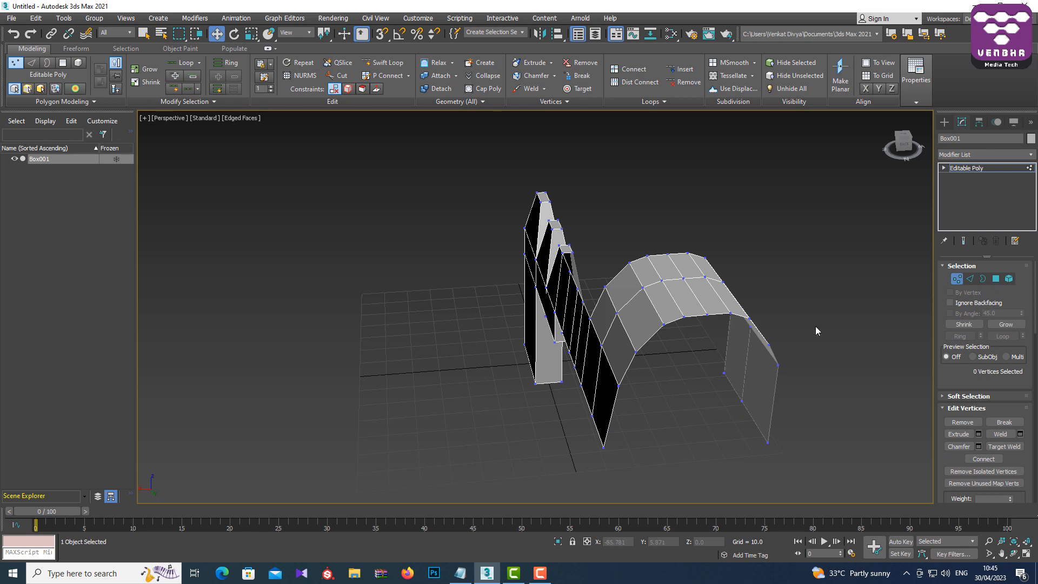
left_click(956, 279)
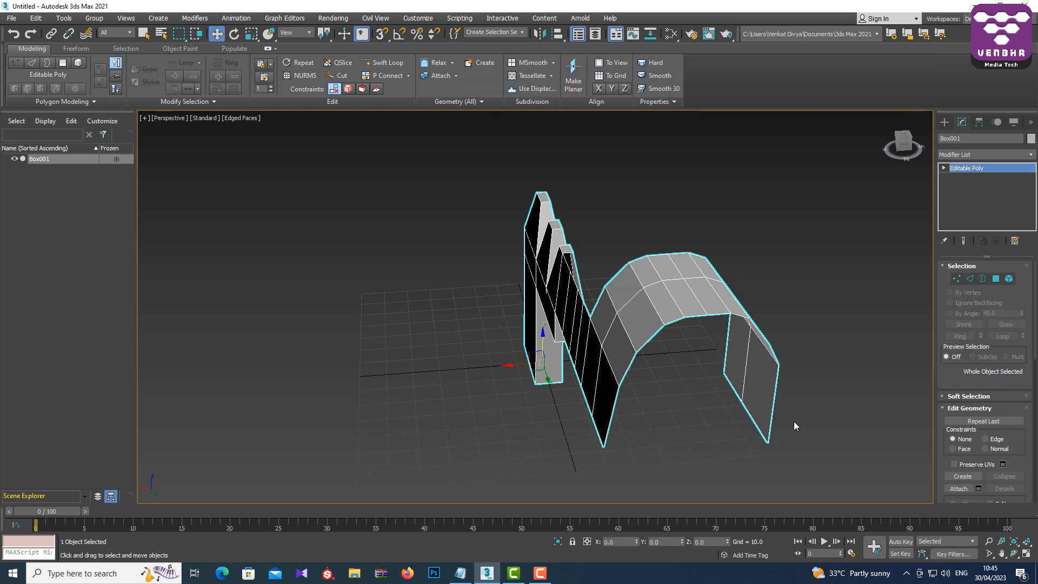
left_click(971, 278)
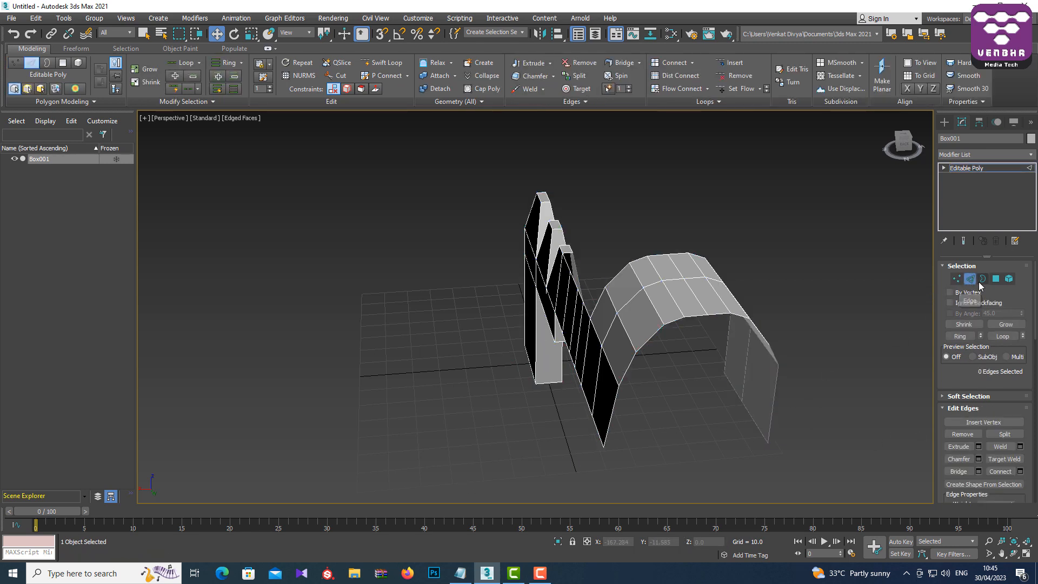
left_click(775, 391)
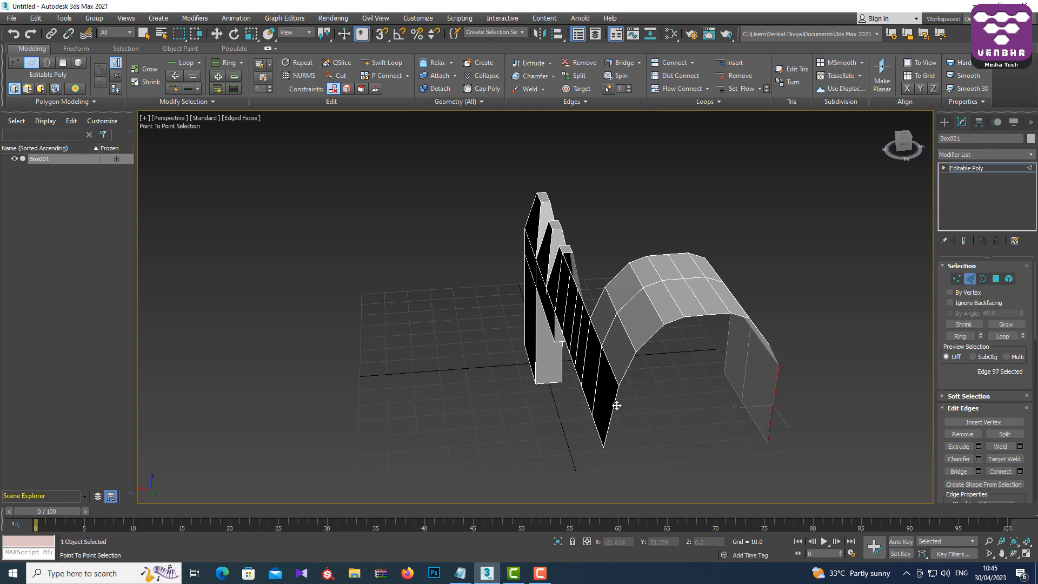
middle_click_drag(616, 405, 685, 424, "alt")
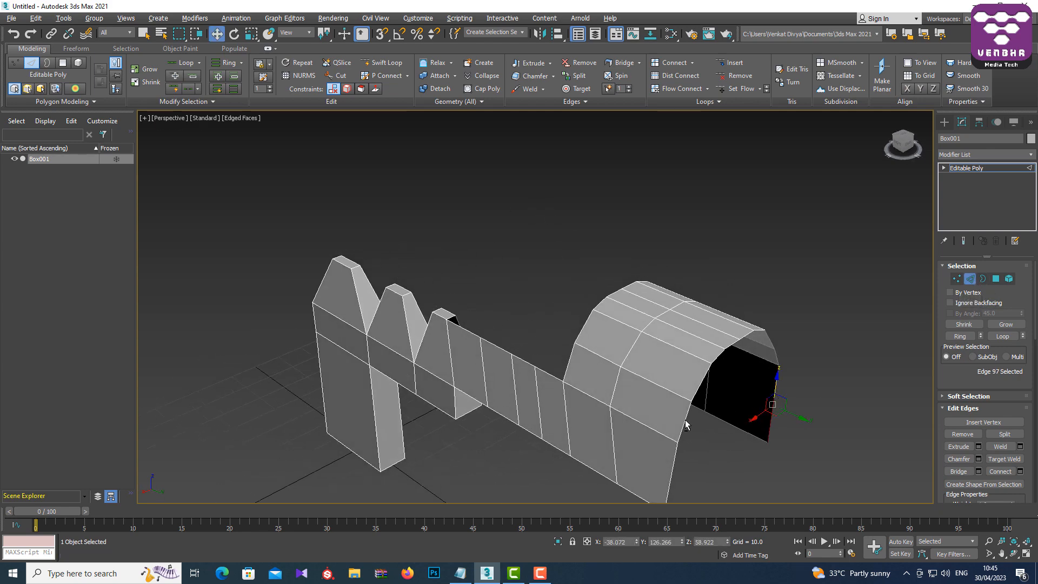
left_click(670, 462, "ctrl")
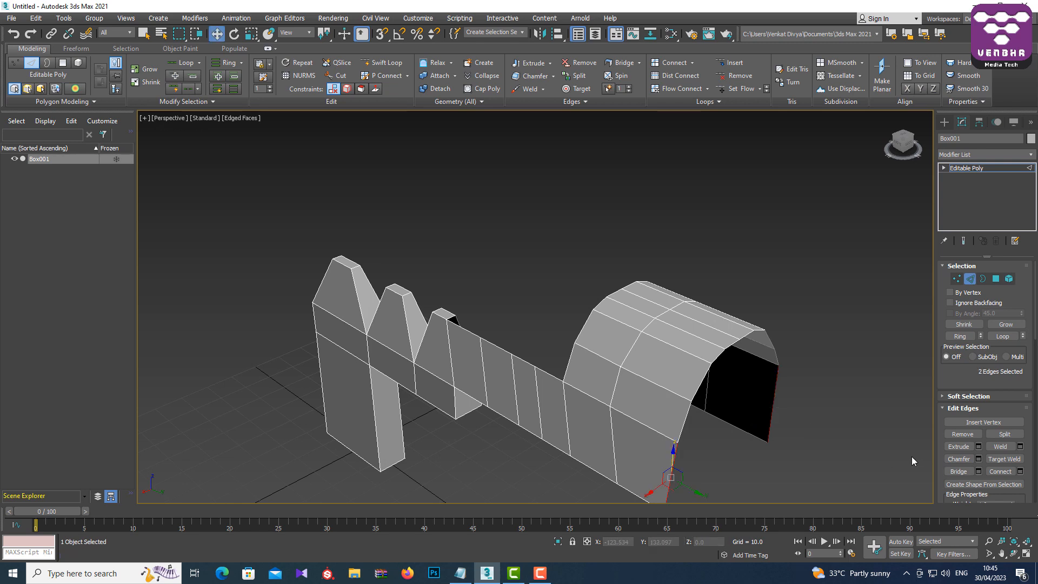
left_click(962, 474)
middle_click_drag(865, 459, 575, 417, "alt")
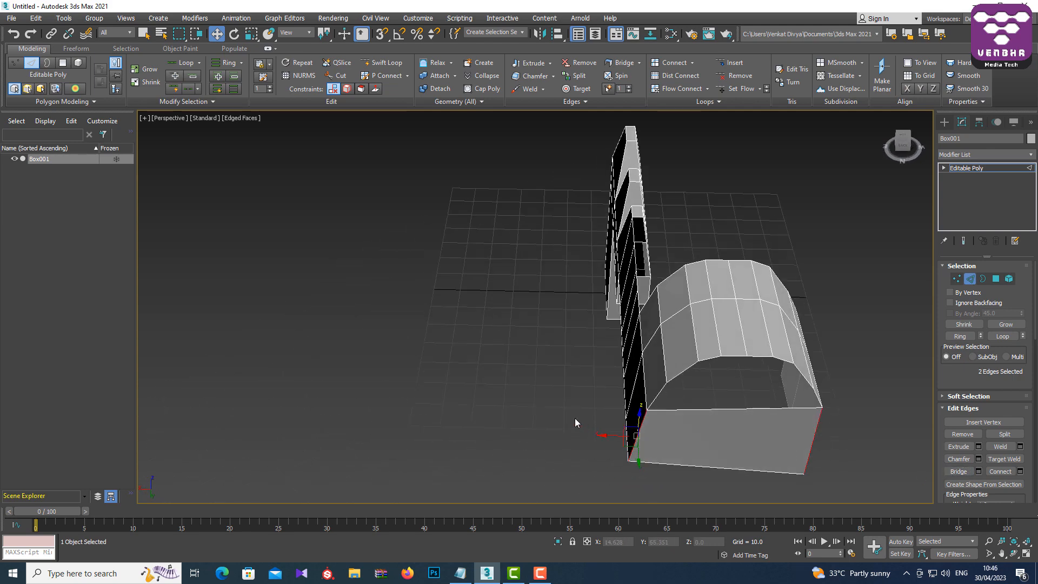
left_click(662, 389)
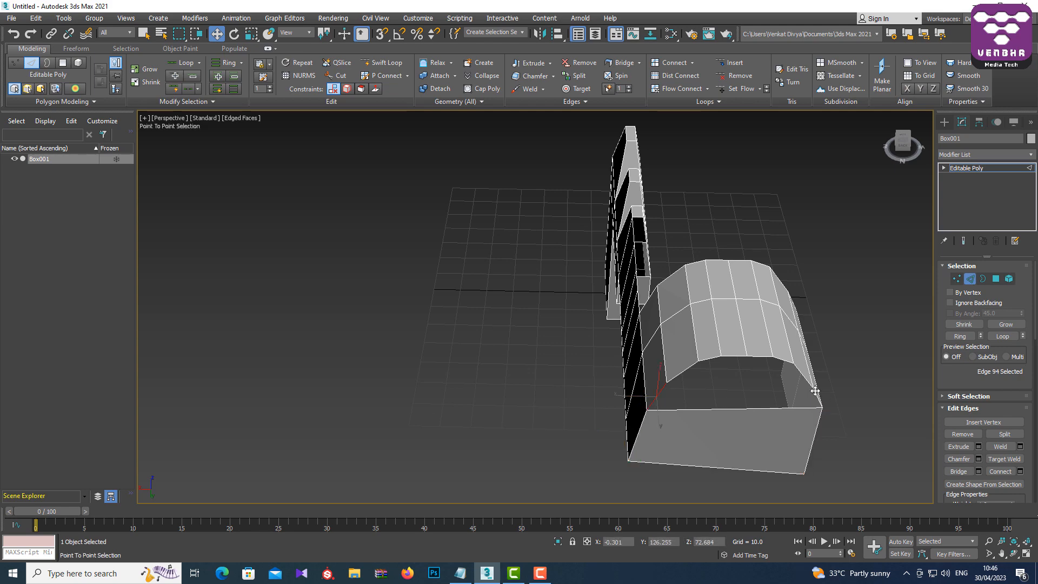
middle_click_drag(854, 423, 823, 460, "alt")
left_click(808, 468, "ctrl")
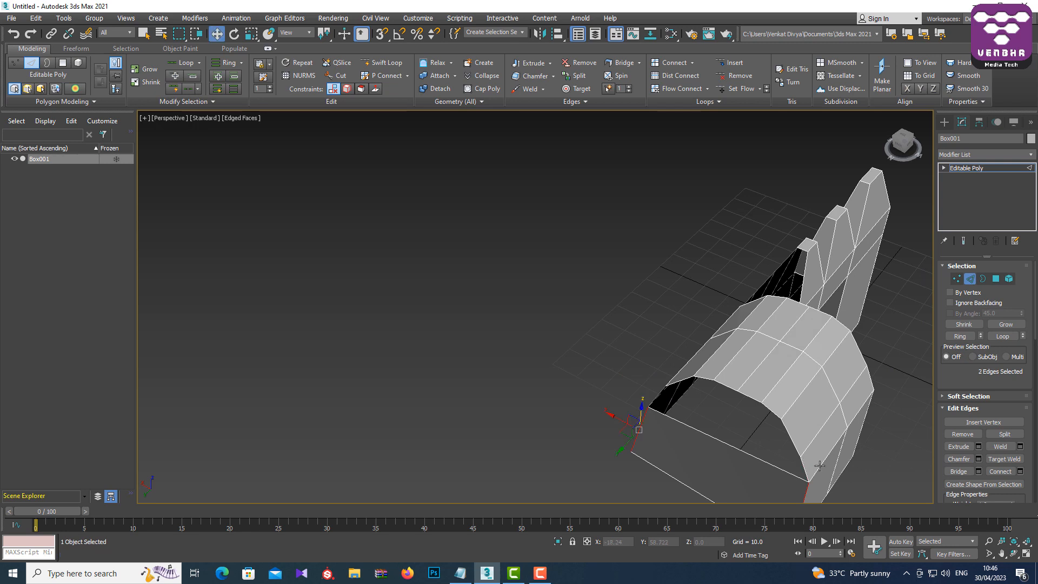
middle_click_drag(822, 465, 829, 464, "alt")
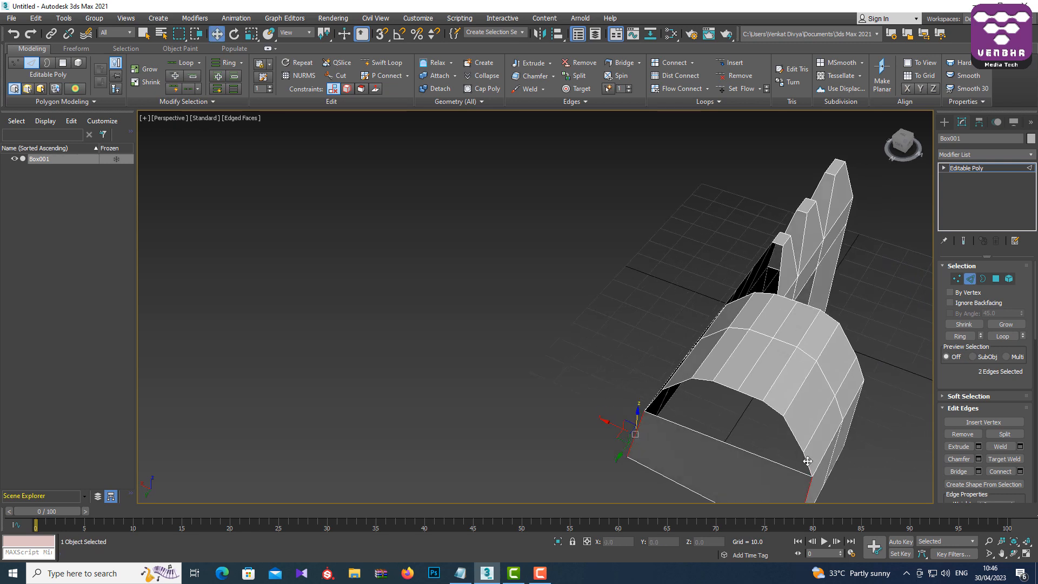
left_click(808, 463, "ctrl")
middle_click_drag(848, 470, 779, 439, "alt")
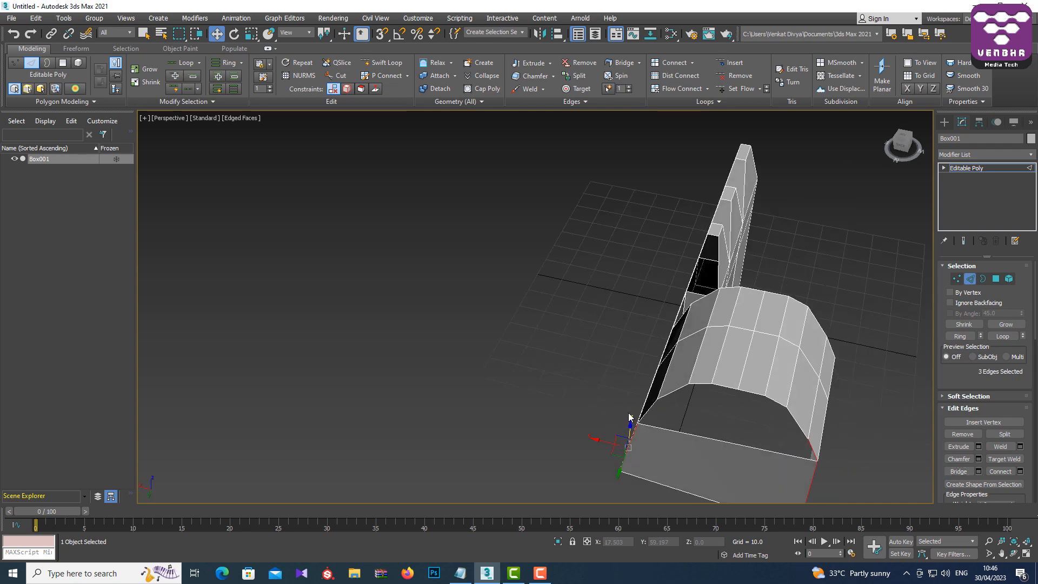
Bridge the next pair of opposite front rim edges, directly above the first bridged face.
left_click(652, 412)
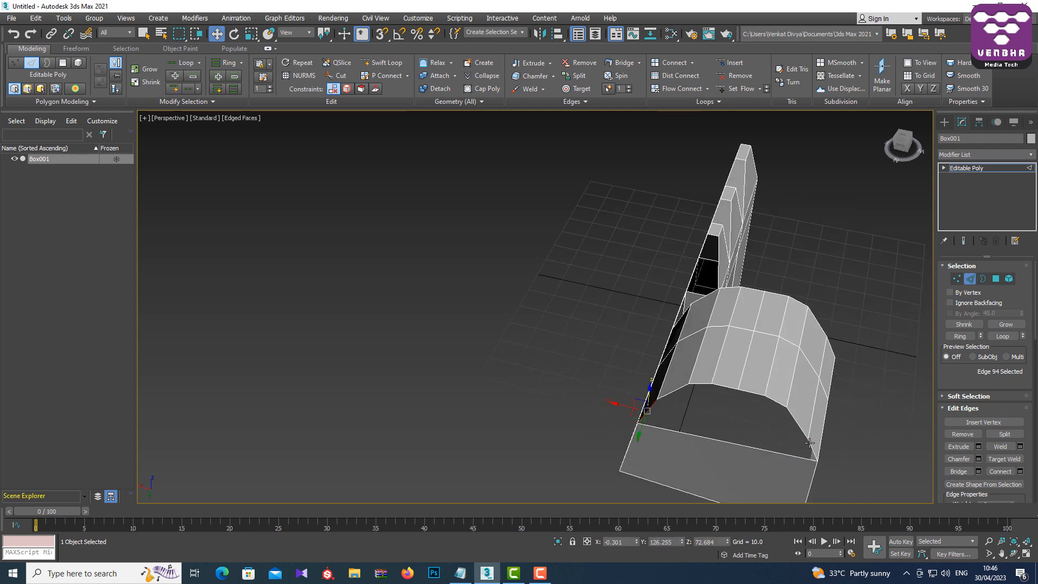
middle_click_drag(845, 446, 843, 469, "alt")
left_click(798, 463, "ctrl")
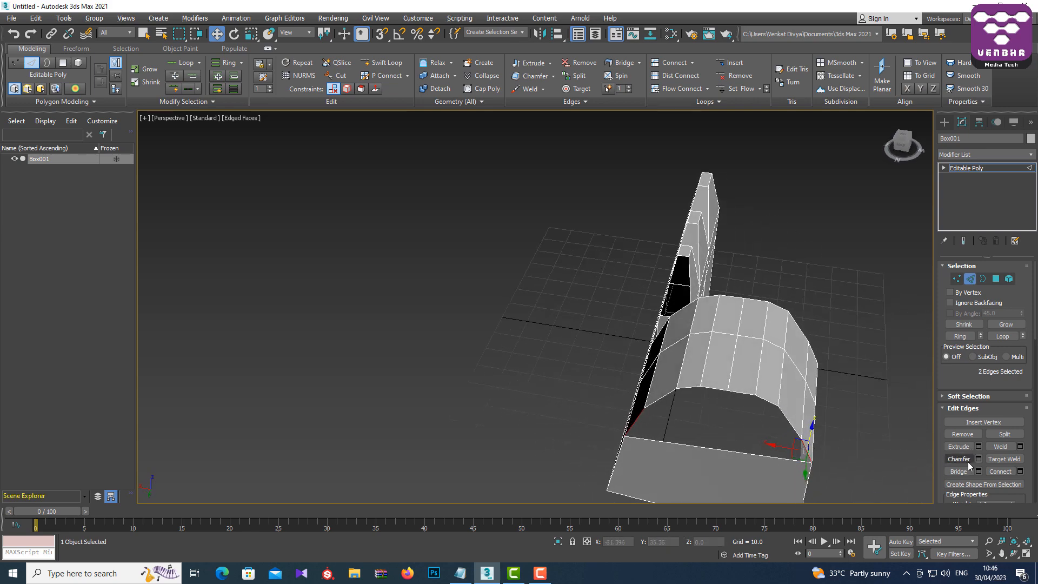
middle_click_drag(864, 396, 822, 388, "alt")
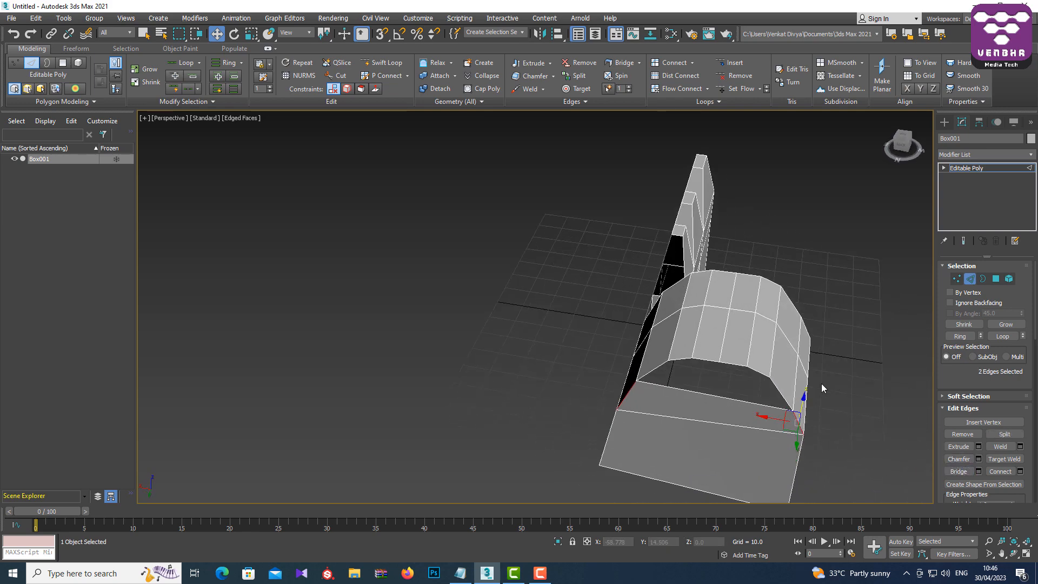
middle_click_drag(666, 377, 674, 381, "alt")
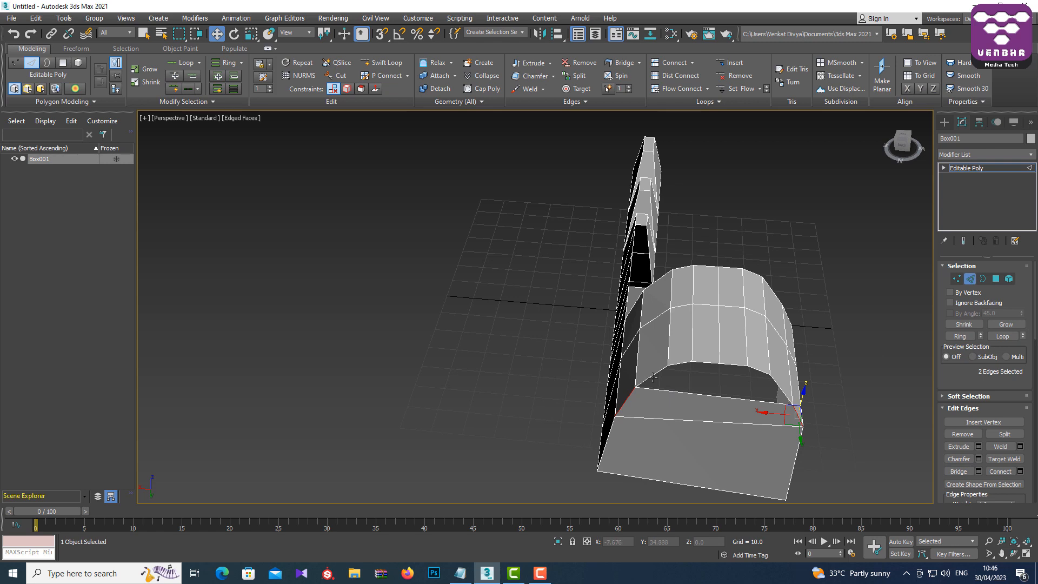
Open the Hotkey Editor and search its actions for "multi".
left_click(418, 19)
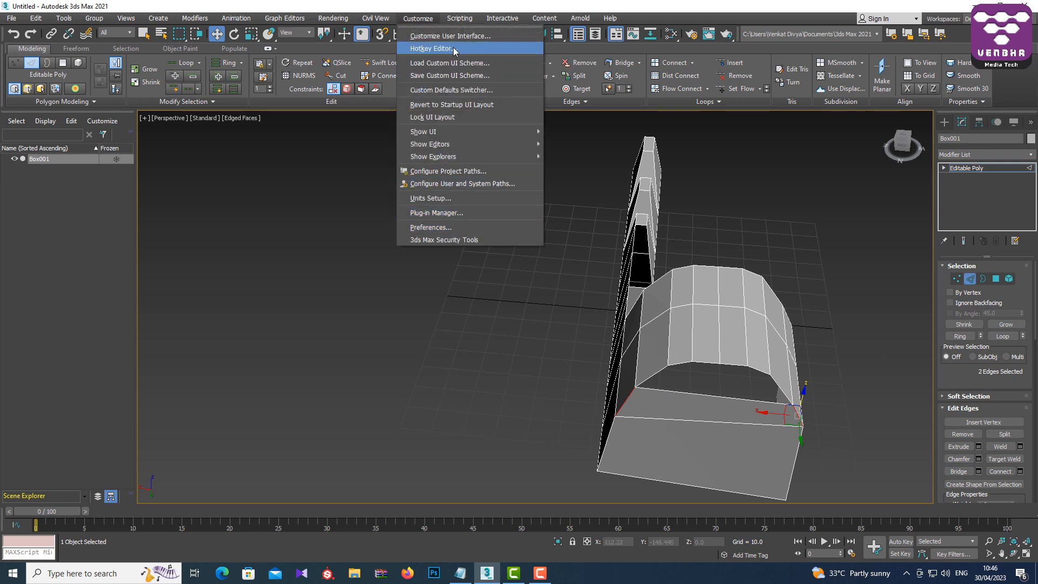
left_click(855, 276)
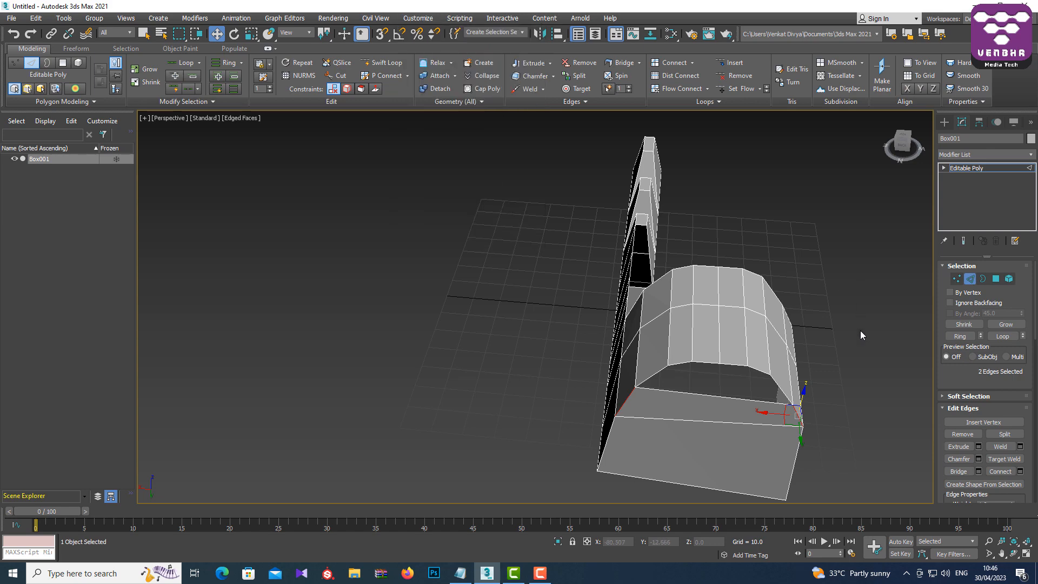
middle_click_drag(860, 329, 827, 289, "alt")
left_click(418, 19)
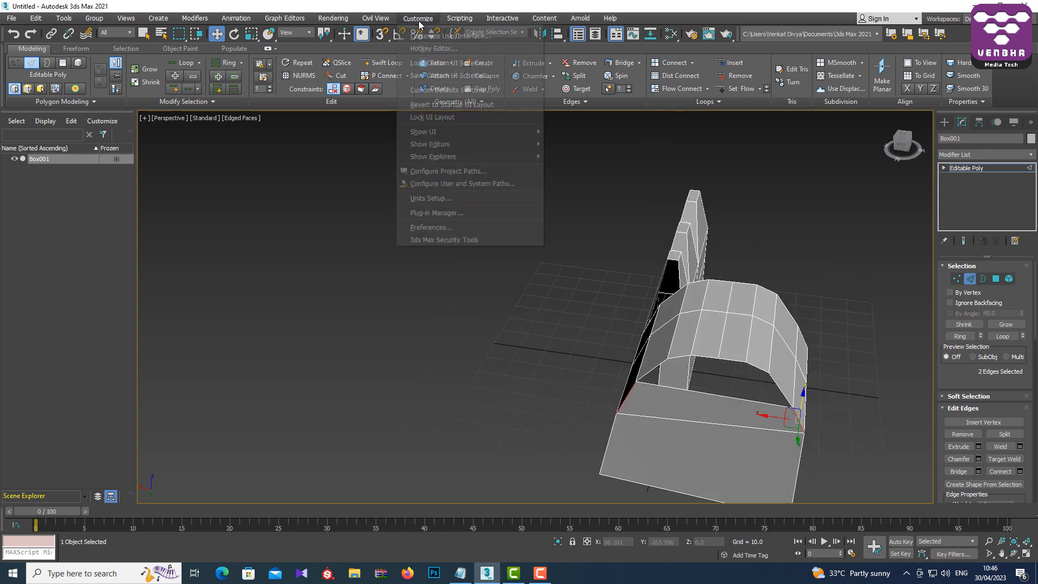
left_click(439, 44)
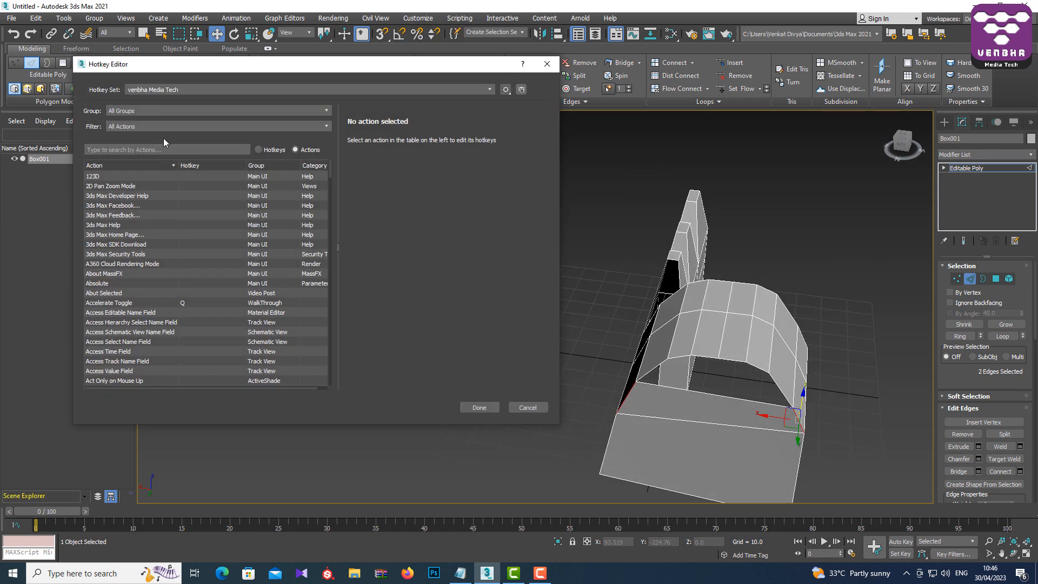
left_click(143, 150)
type("multi")
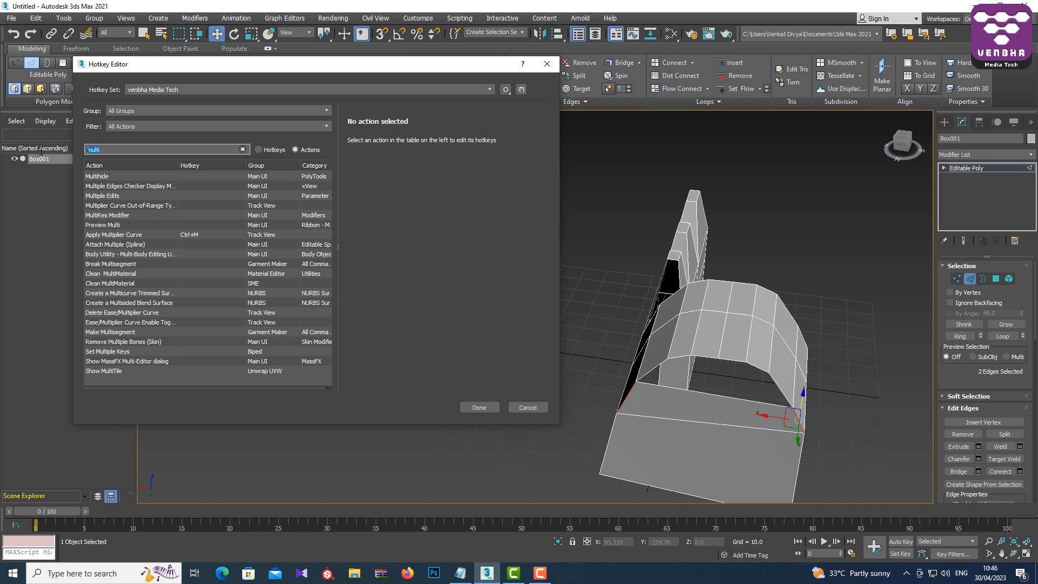
Search the hotkey actions for "select" and examine the listed selection commands and their assigned hotkeys.
type("select")
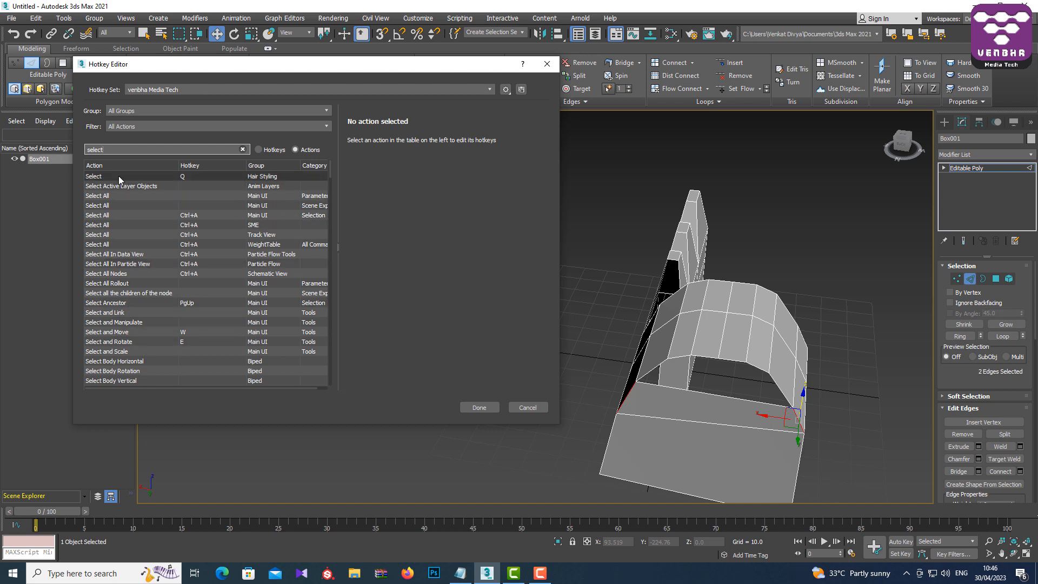
scroll(141, 303, "down", 2)
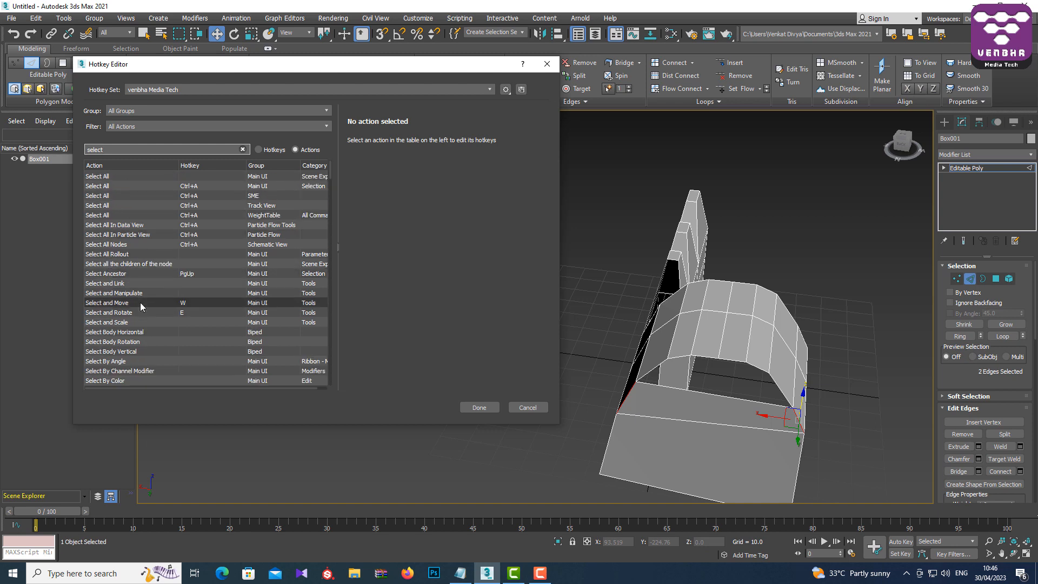
scroll(145, 315, "down", 15)
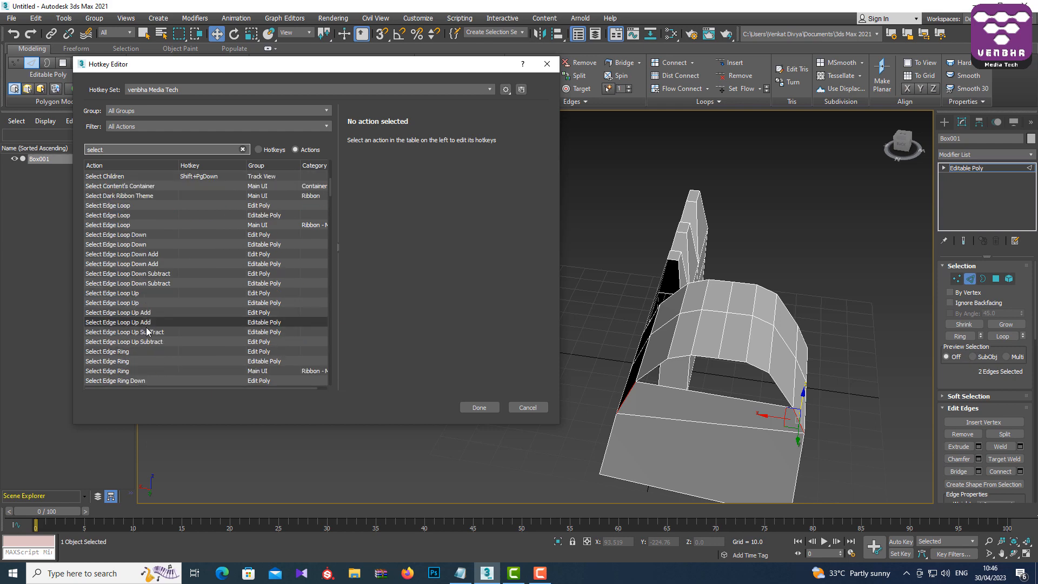
scroll(147, 331, "down", 10)
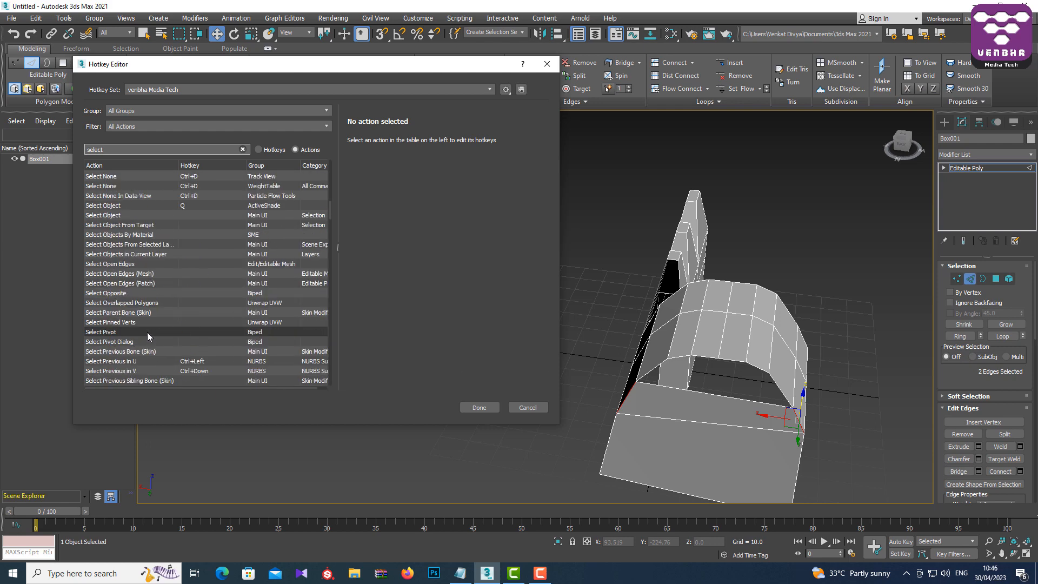
scroll(147, 332, "down", 7)
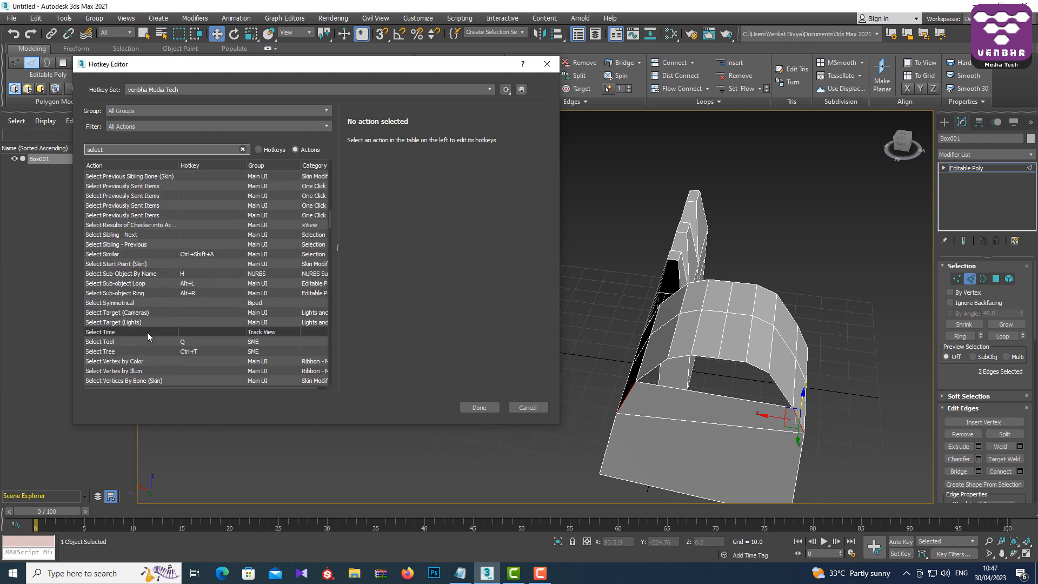
scroll(147, 331, "down", 10)
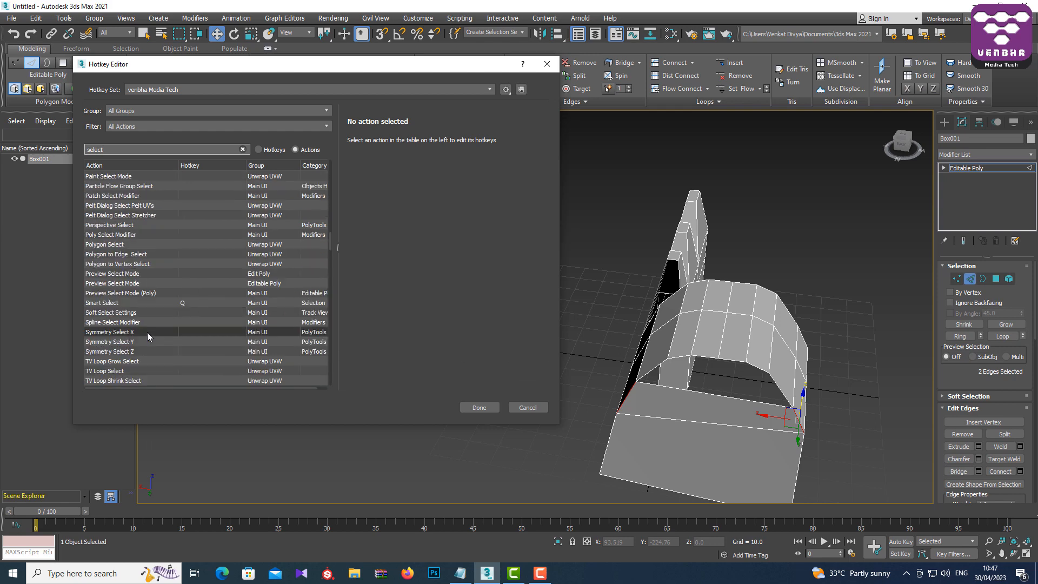
scroll(147, 331, "down", 8)
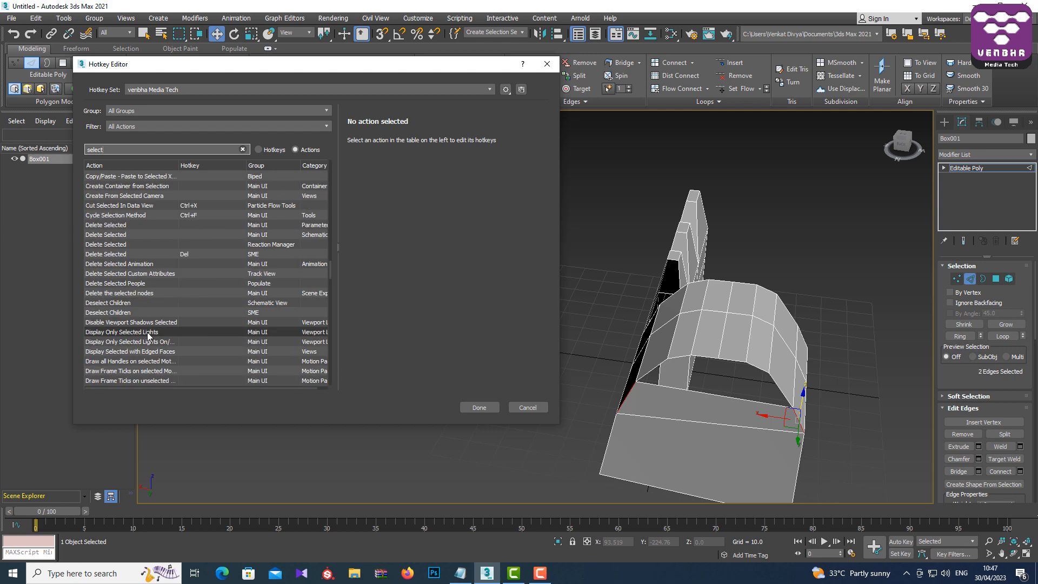
scroll(147, 332, "down", 12)
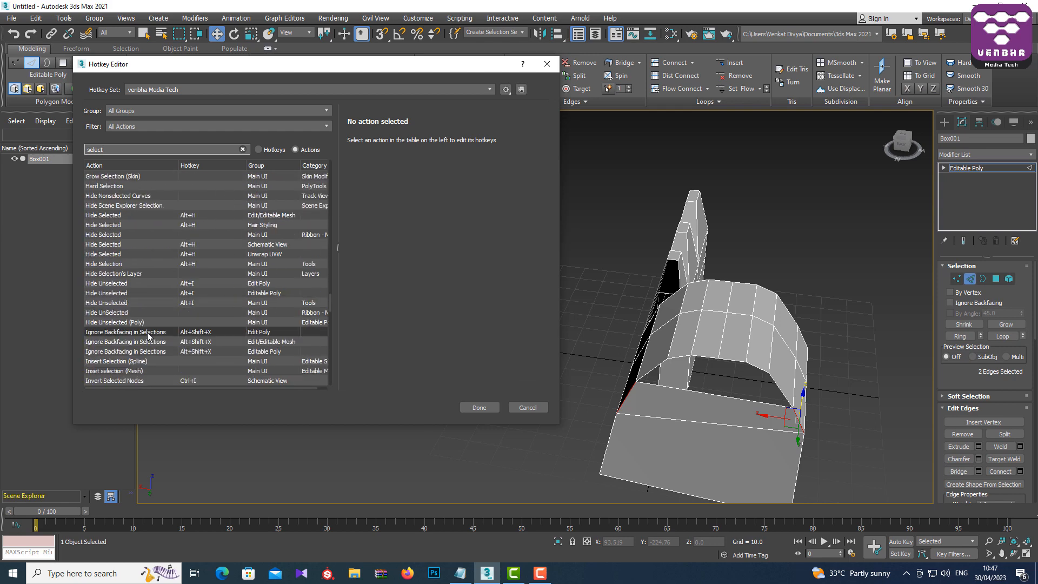
scroll(147, 335, "down", 8)
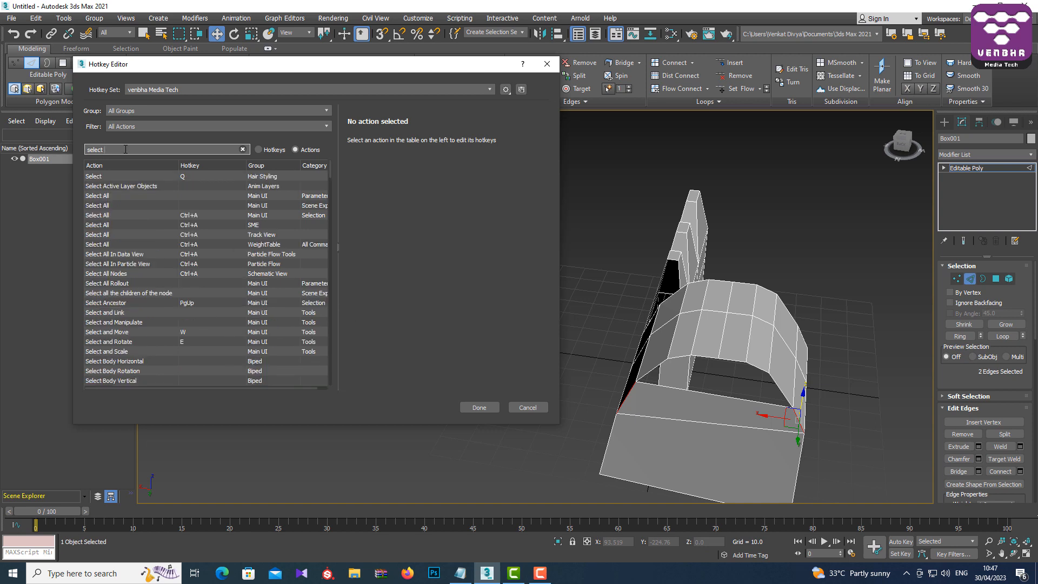
Narrow the hotkey action search to "select m", look through the matching actions, and close the Hotkey Editor without changes.
type("mu")
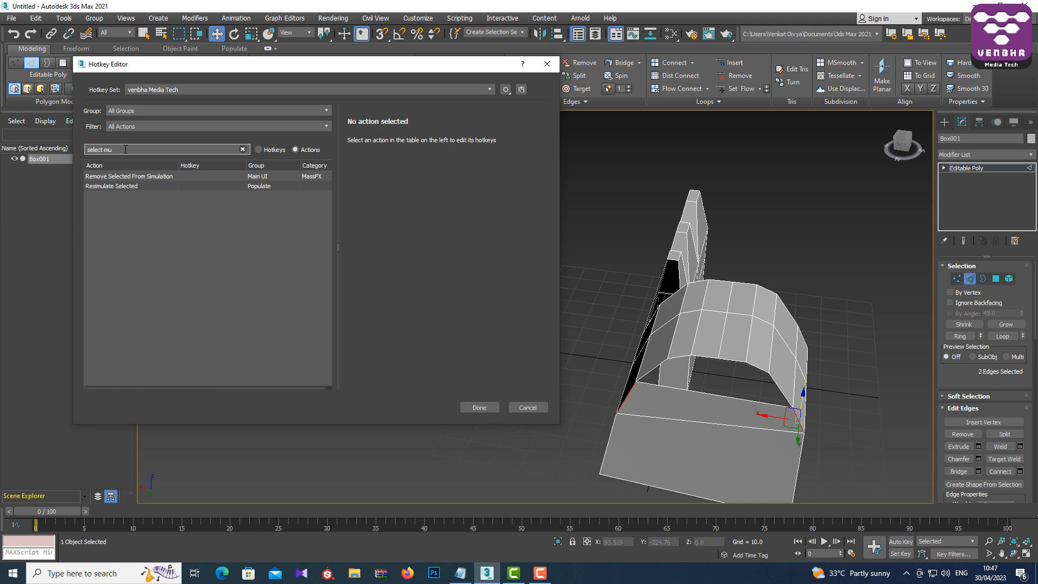
key("BackSpace")
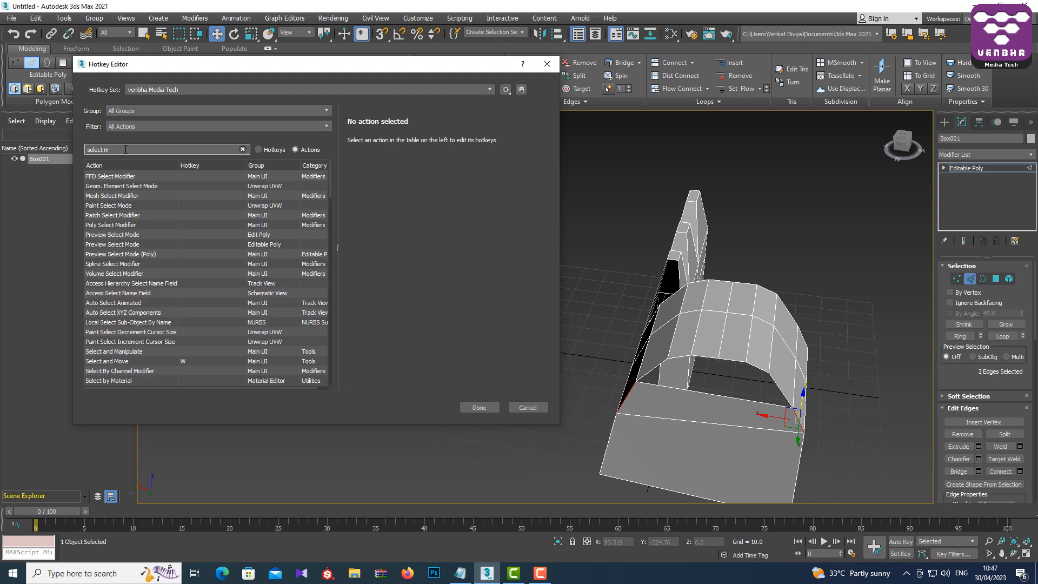
scroll(147, 248, "down", 7)
scroll(150, 454, "down", 8)
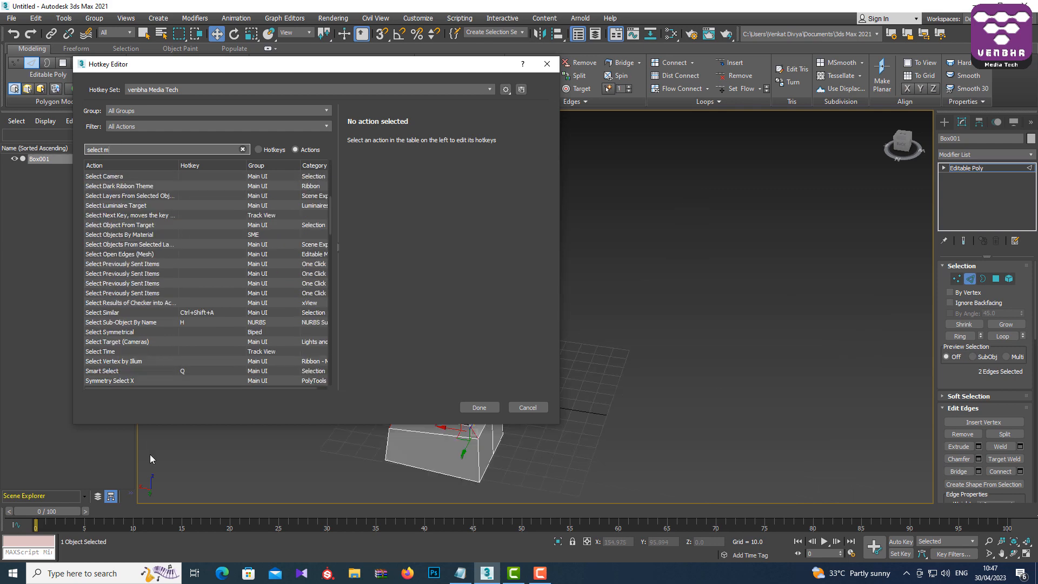
scroll(196, 354, "down", 5)
scroll(197, 353, "down", 10)
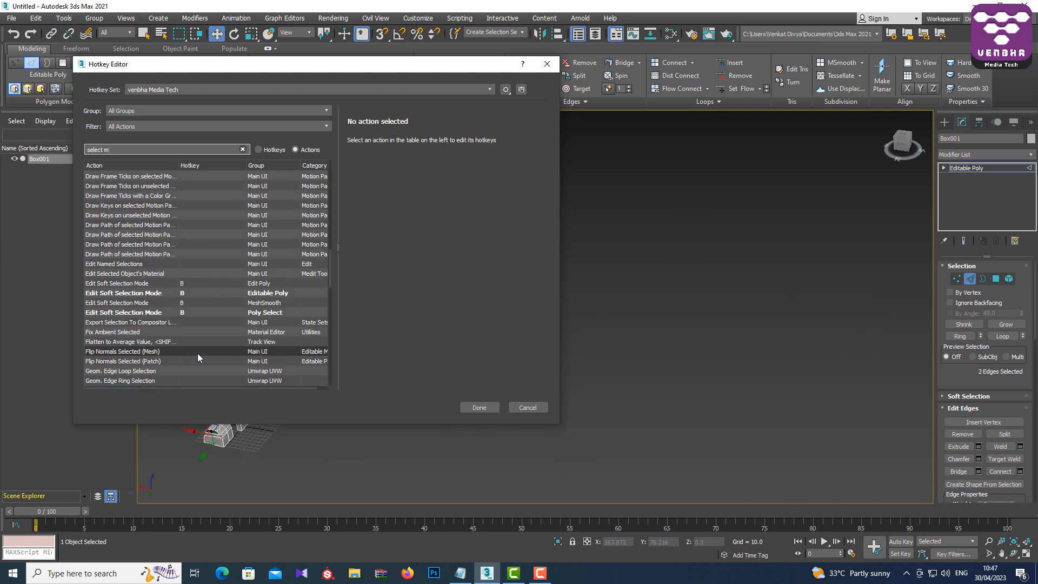
left_click(528, 407)
Bridge the two opposite sloped rim edges directly above the last bridged face at the arch's front opening.
key("z")
scroll(517, 365, "down", 5)
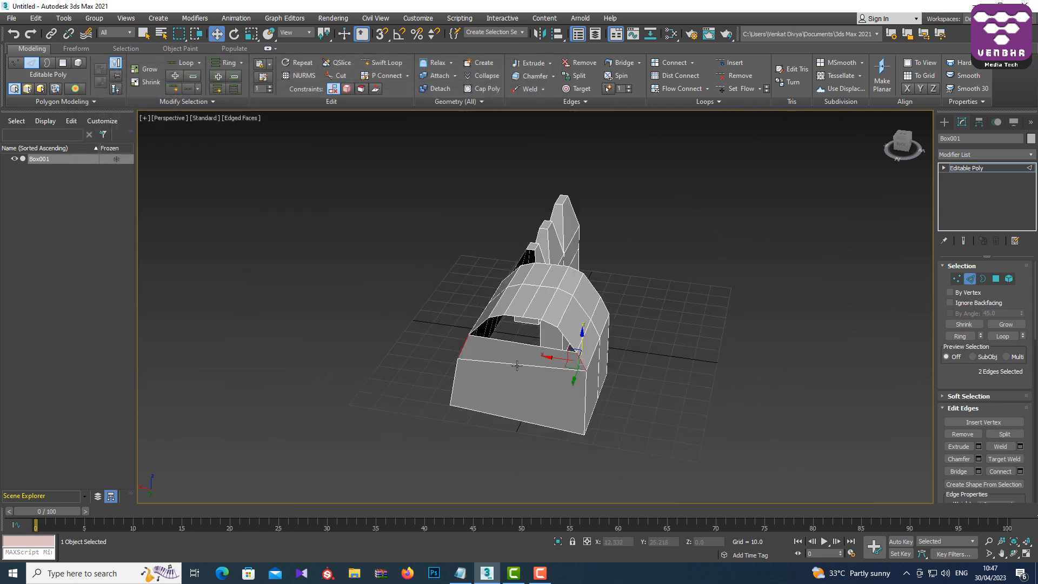
scroll(522, 344, "up", 10)
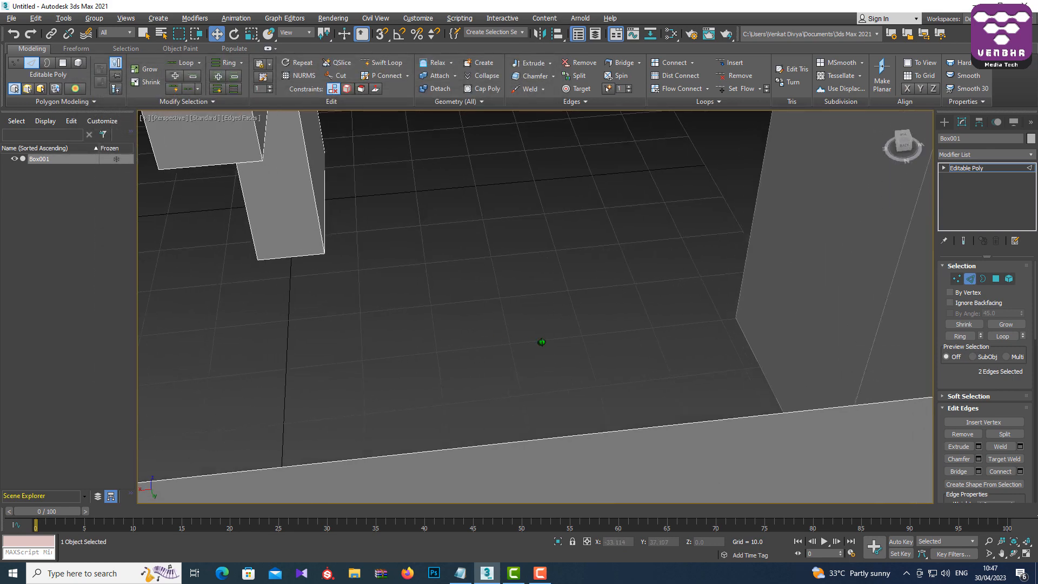
scroll(551, 342, "down", 2)
mouse_move(563, 345)
middle_mouse_down("alt")
mouse_move(583, 348)
mouse_move(580, 339)
middle_mouse_up("alt")
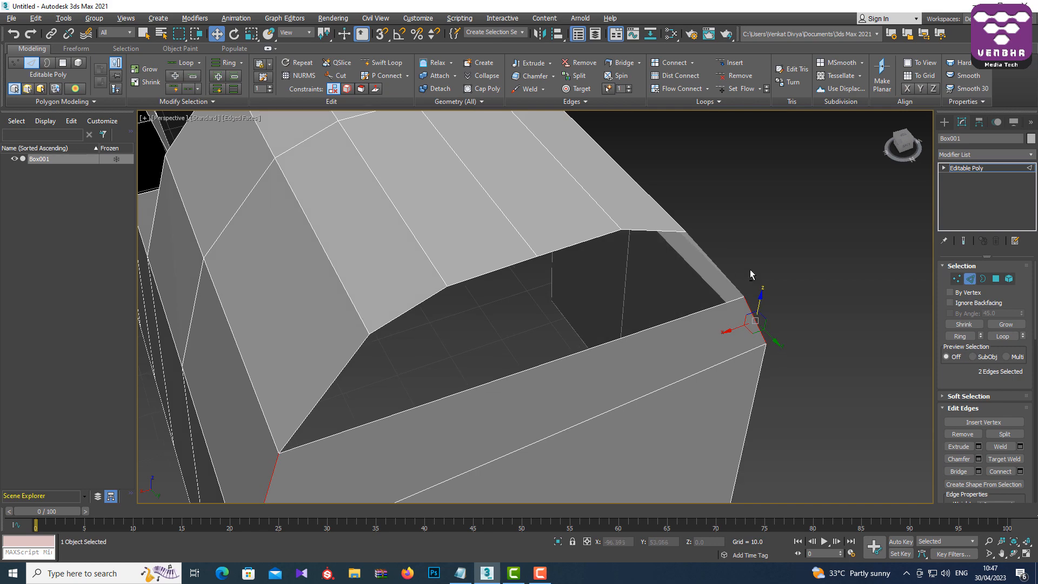
key("shift+z")
middle_click_drag(750, 266, 749, 275, "alt")
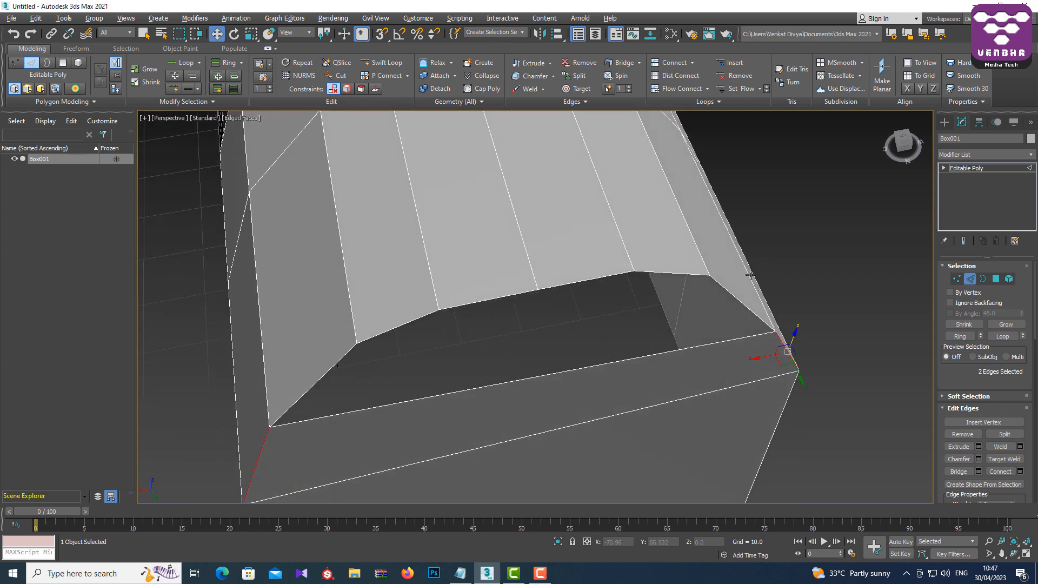
left_click(715, 283)
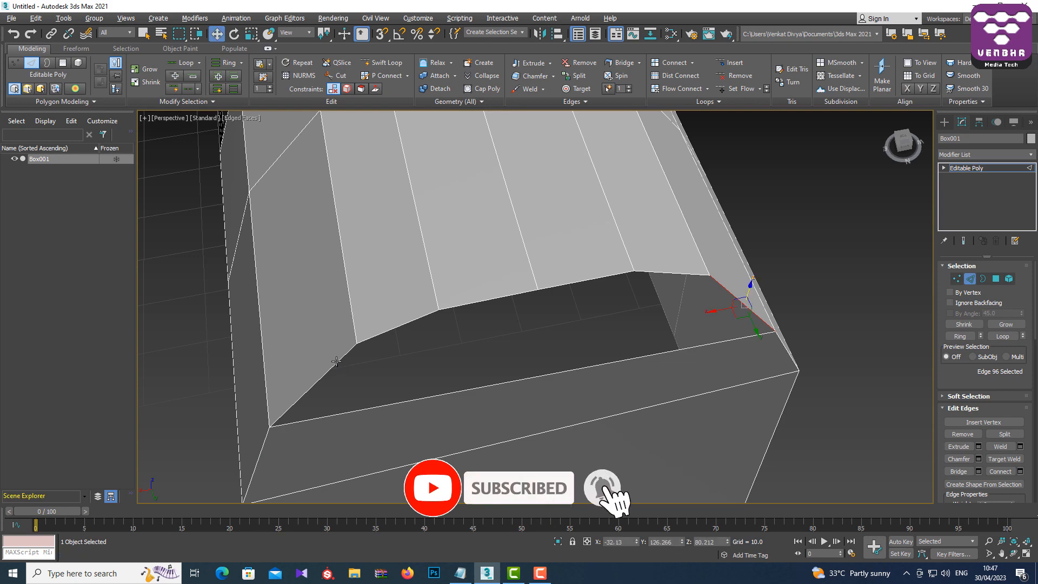
left_click(336, 361, "ctrl")
scroll(911, 332, "up", 2)
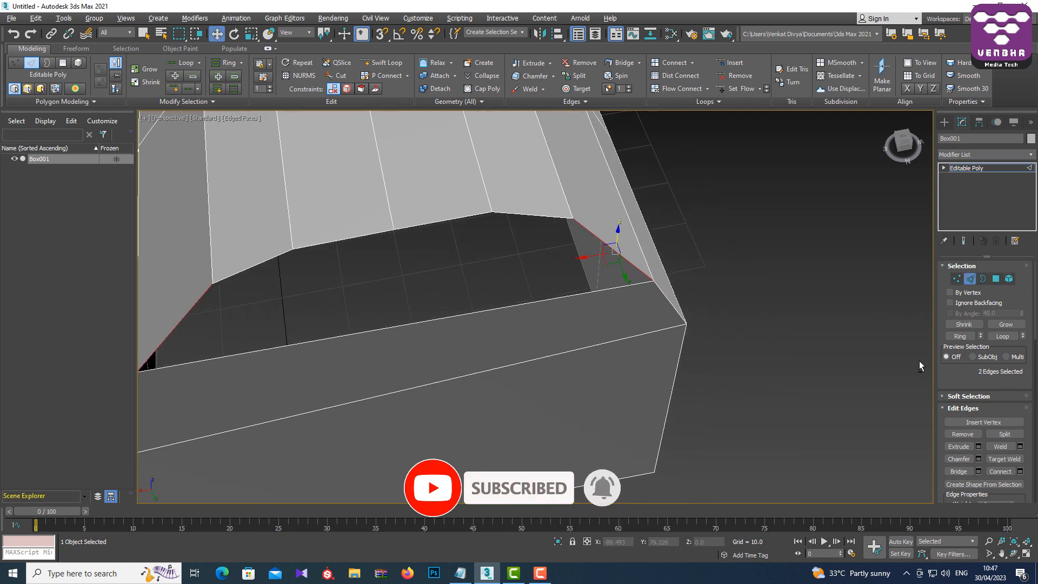
left_click(959, 471)
scroll(556, 343, "down", 2)
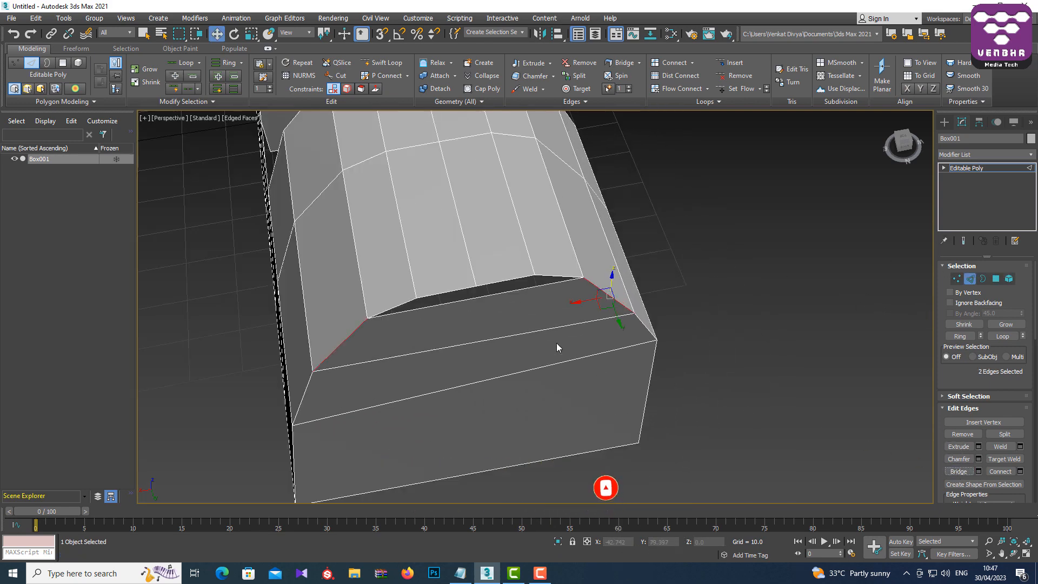
Select the whole edge loop running around the arch's front rim.
middle_click_drag(556, 343, 482, 307, "alt")
left_click(456, 281)
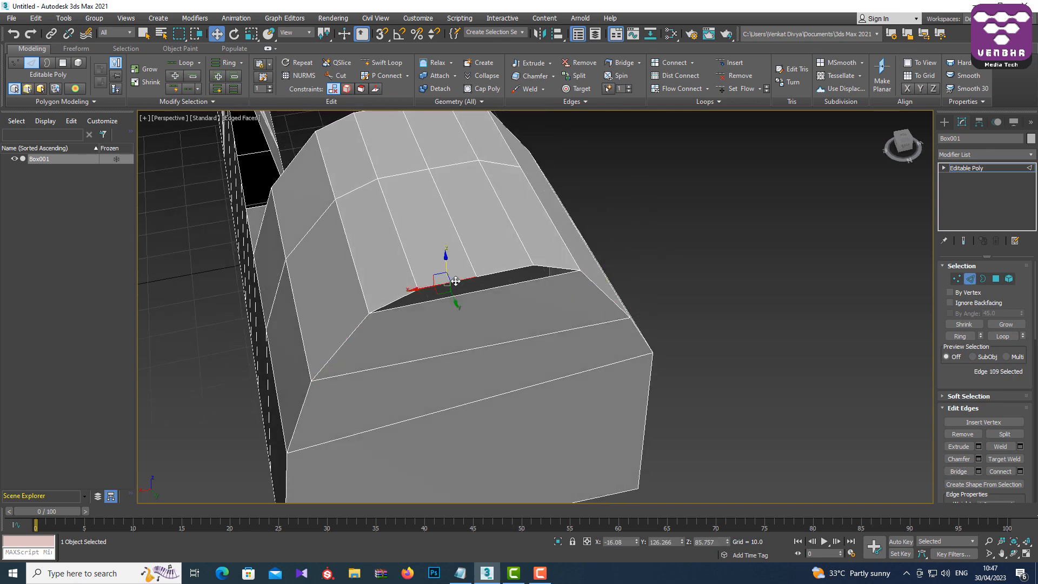
double_click(511, 269)
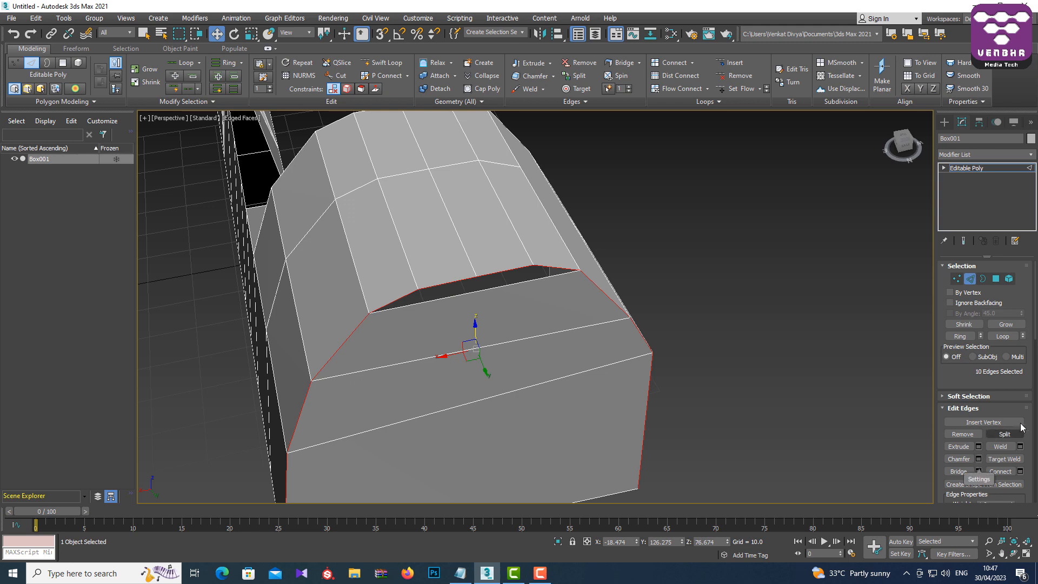
Examine the Editable Poly's edge, geometry and subdivision tools for a way to close the remaining gap.
scroll(1019, 438, "down", 3)
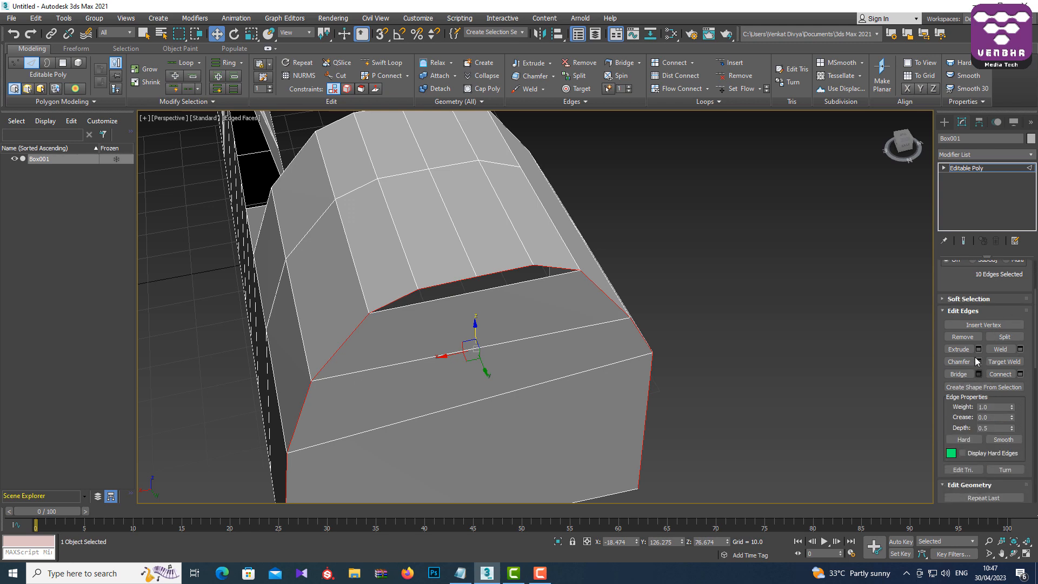
scroll(1024, 452, "down", 4)
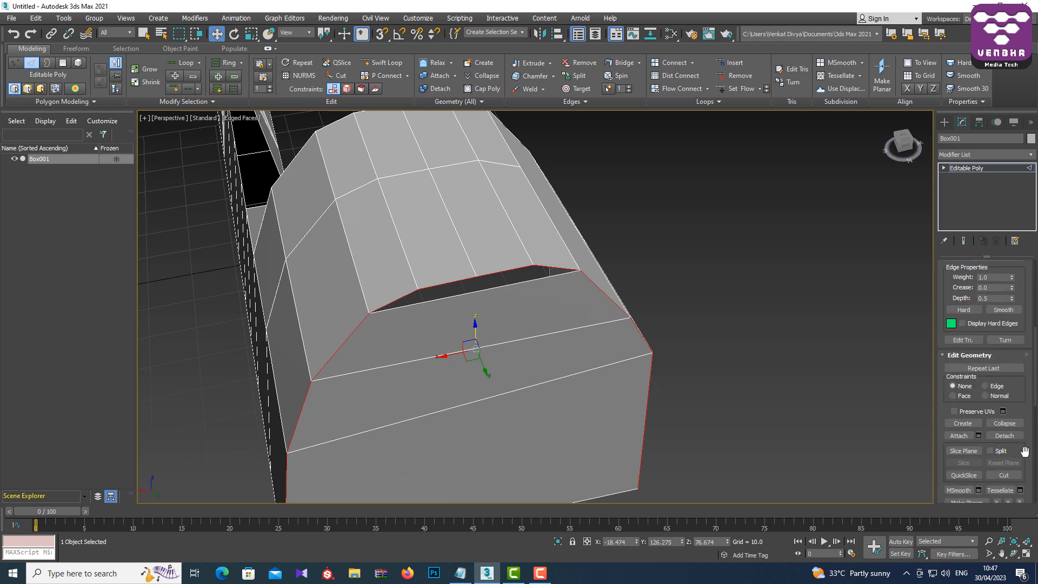
scroll(1024, 451, "down", 2)
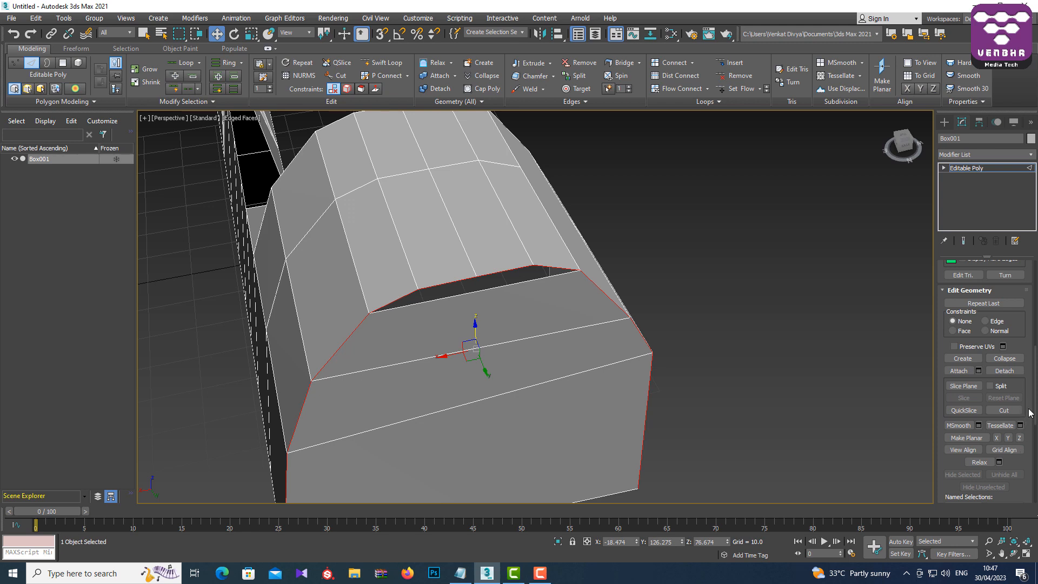
scroll(1035, 408, "up", 3)
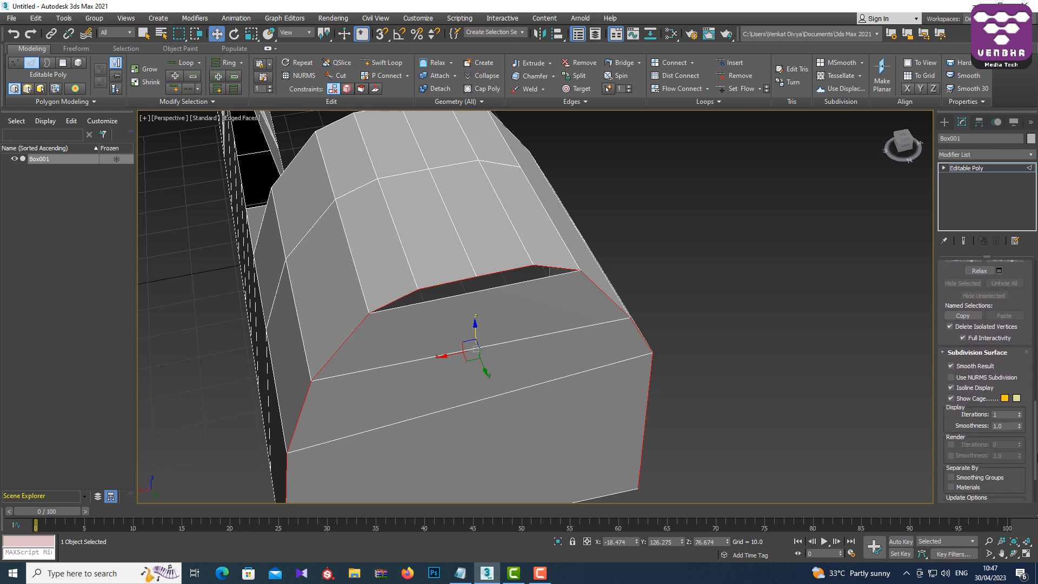
scroll(1026, 335, "up", 7)
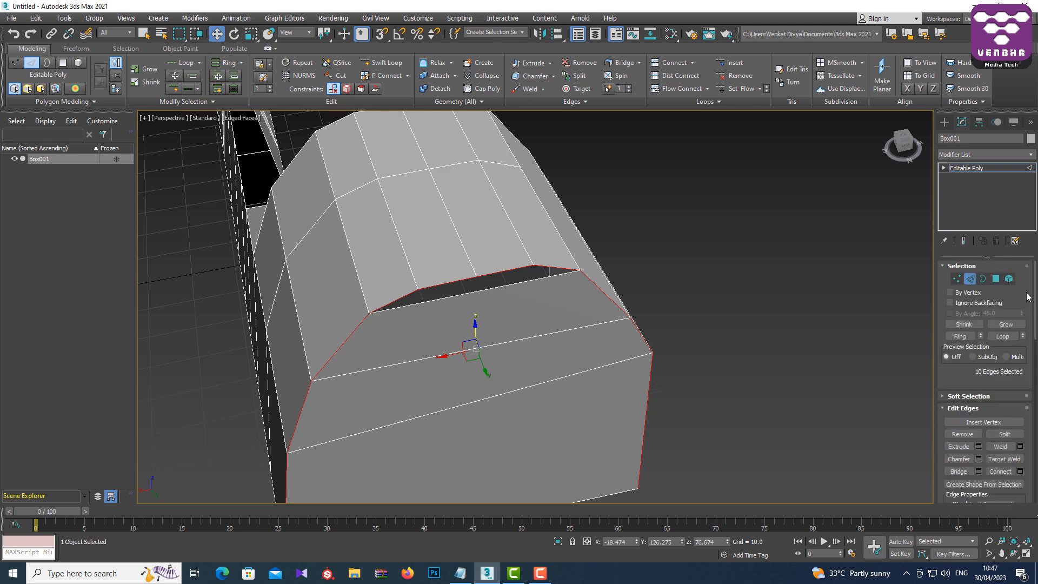
scroll(1027, 297, "down", 2)
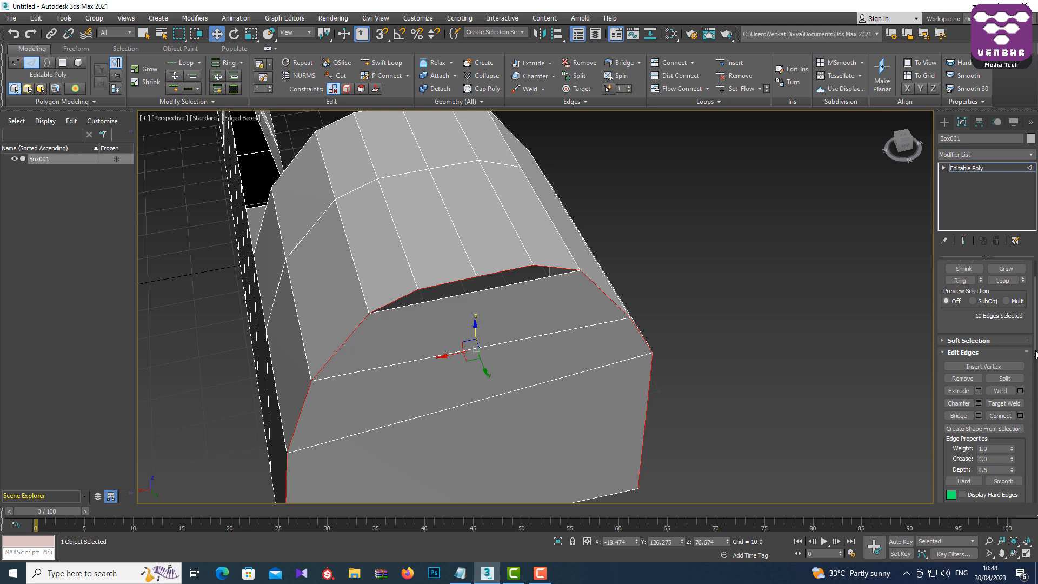
left_click_drag(1035, 352, 1037, 421)
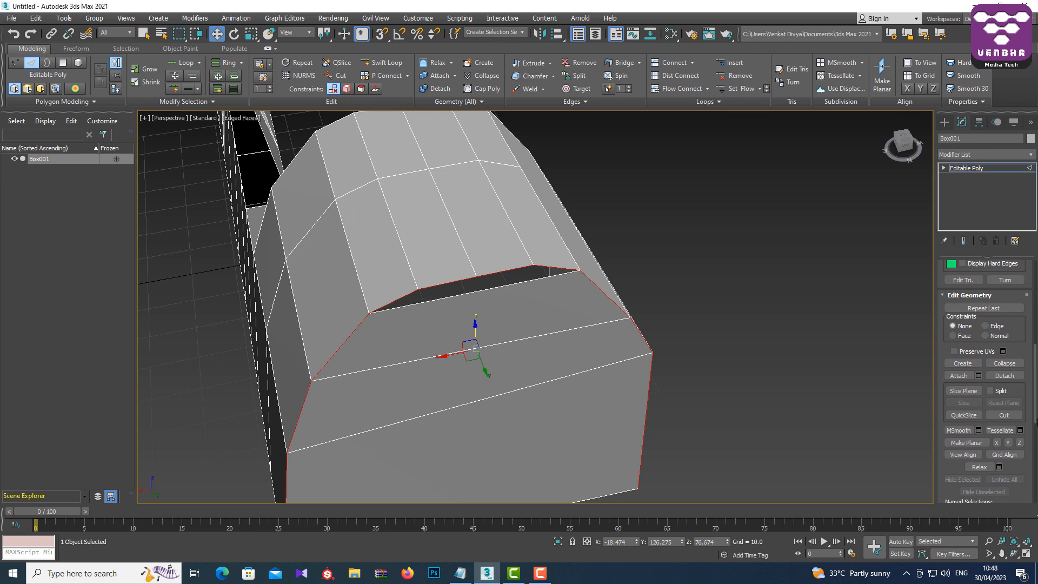
mouse_move(1036, 421)
left_mouse_down()
mouse_move(1037, 506)
mouse_move(1021, 378)
left_mouse_up()
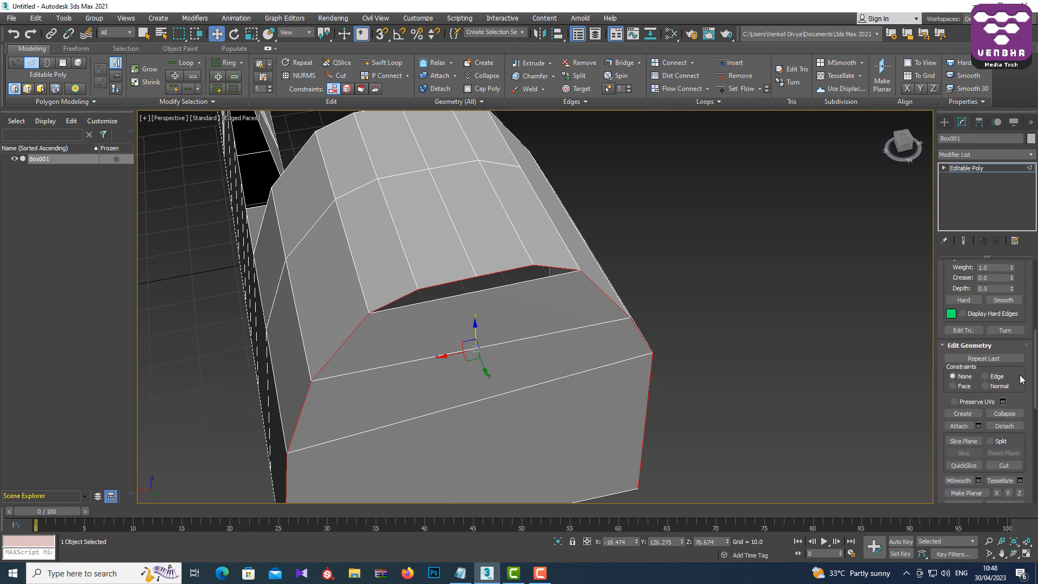
scroll(1021, 378, "down", 3)
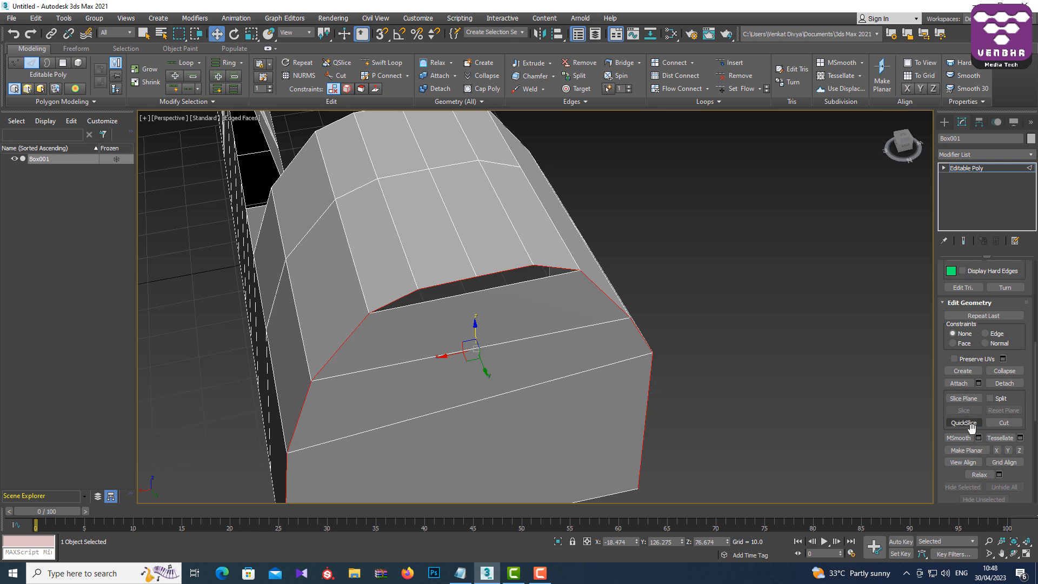
left_click_drag(1034, 387, 1029, 333)
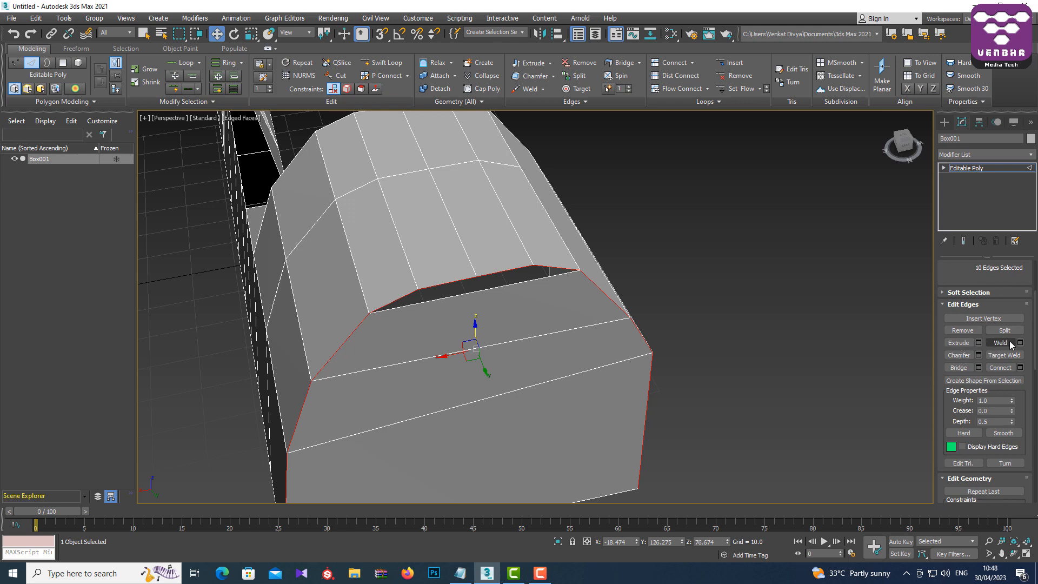
Try to bridge the upper rim edges to the topmost bridged face across the remaining gap, and clear the edge selection.
left_click(968, 368)
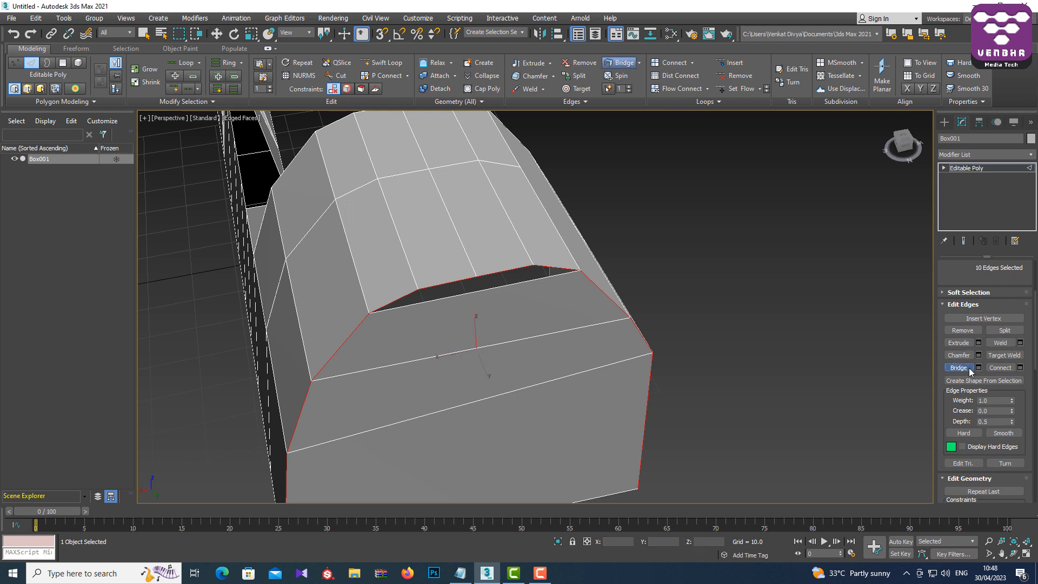
scroll(1005, 335, "up", 3)
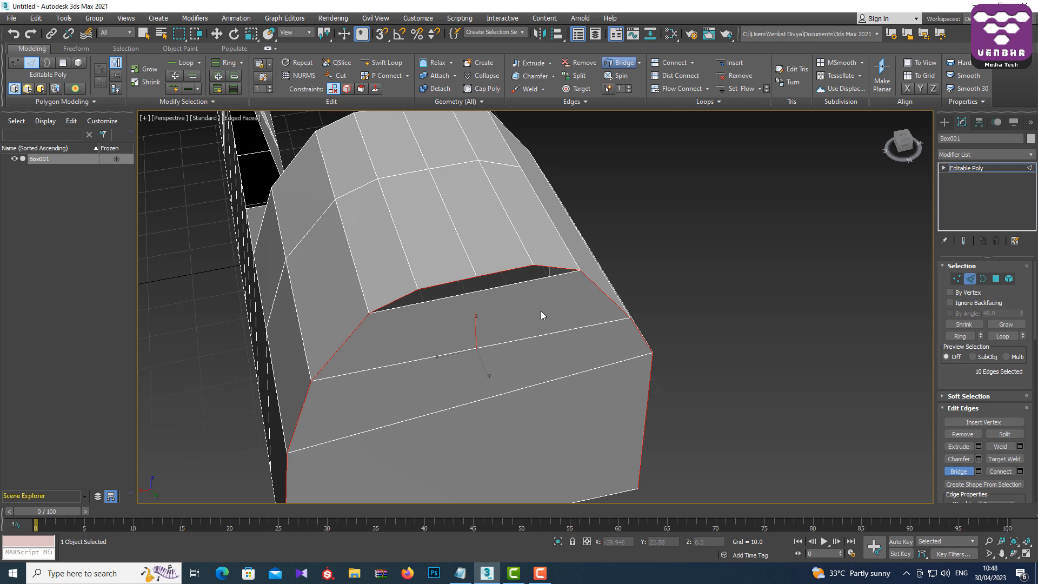
left_click(485, 287)
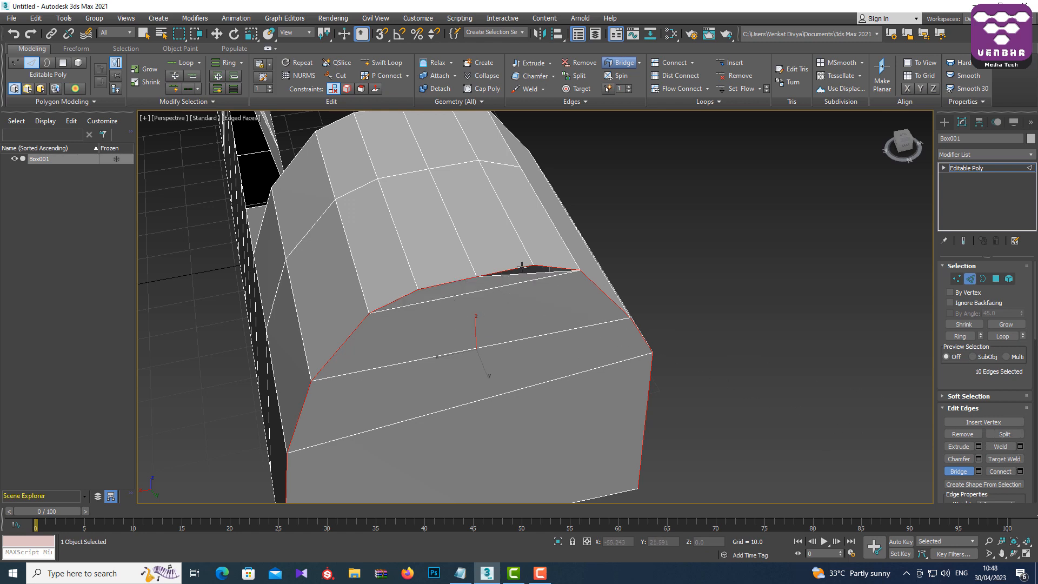
left_click(548, 273)
key("w")
middle_click_drag(685, 297, 693, 280, "alt")
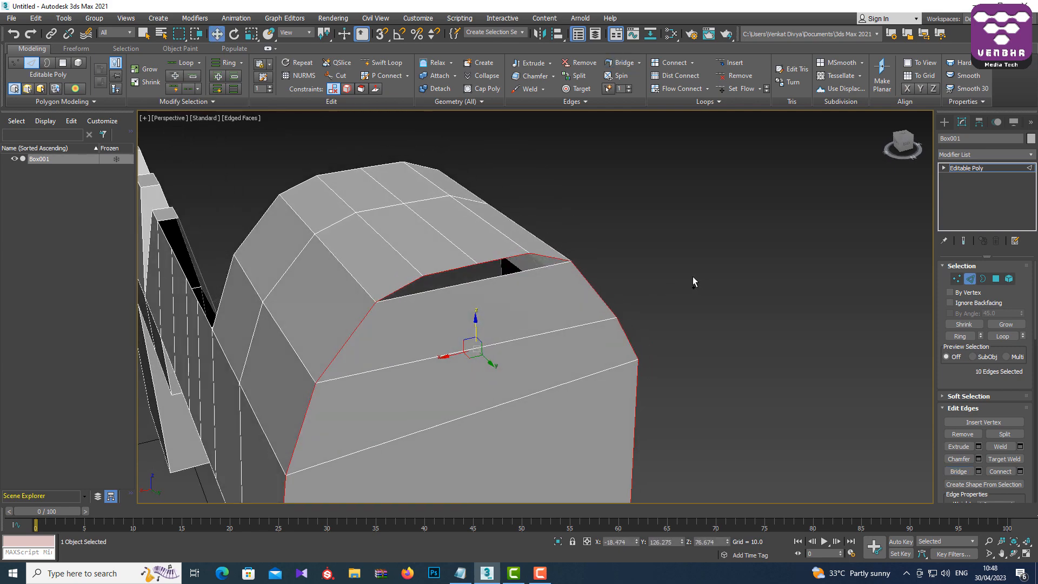
middle_click_drag(797, 414, 773, 387)
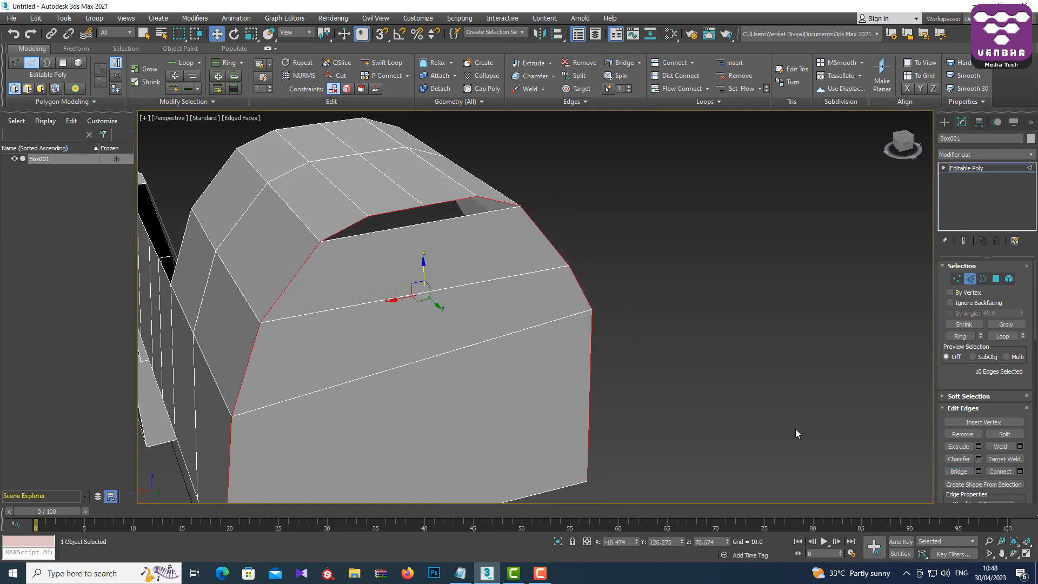
left_click(528, 254)
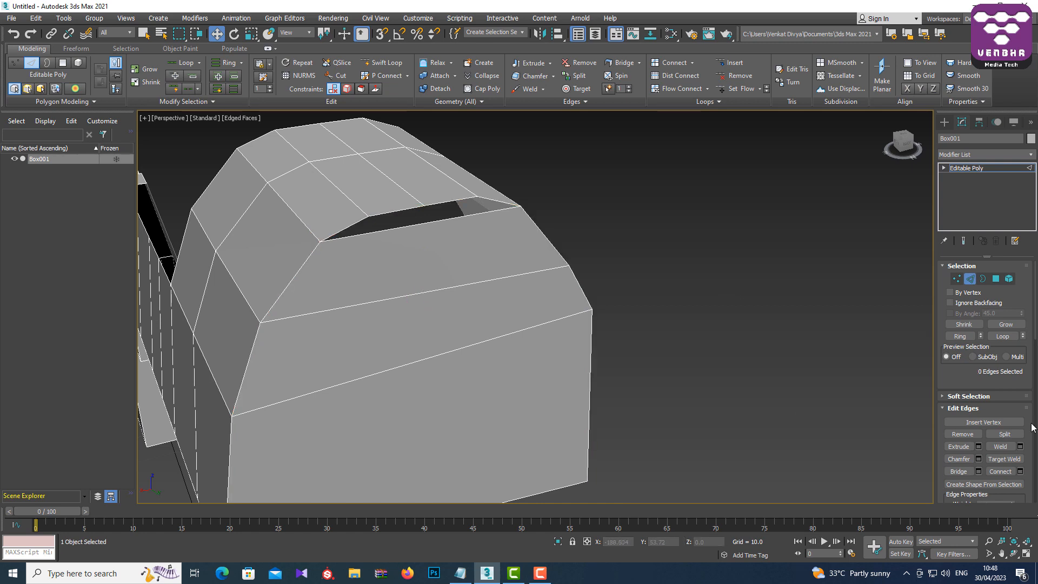
Try to bridge a top rim edge to the long edge below the gap with no edges preselected, and undo the bridge.
left_click(966, 470)
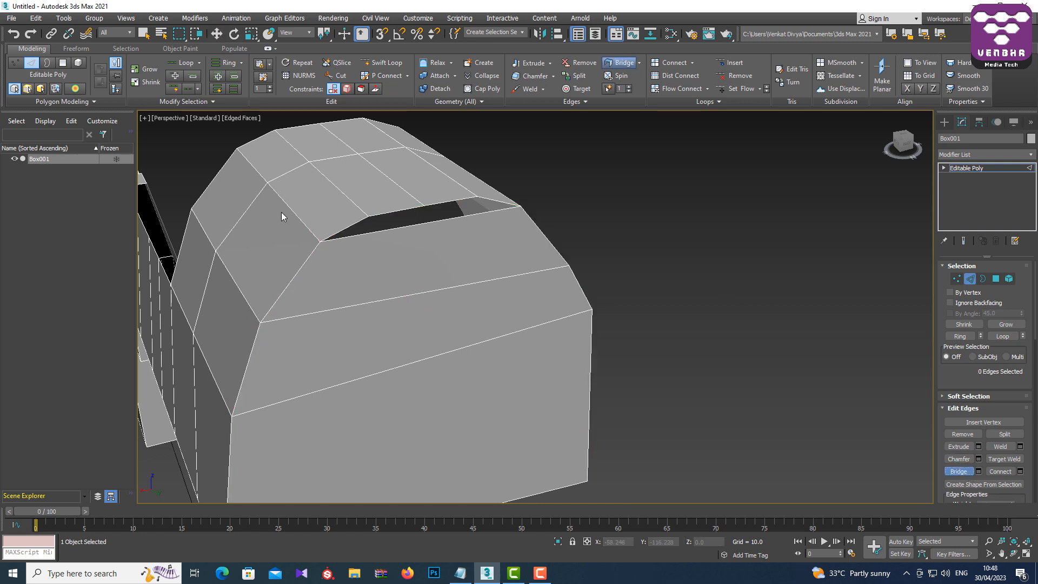
left_click(403, 228)
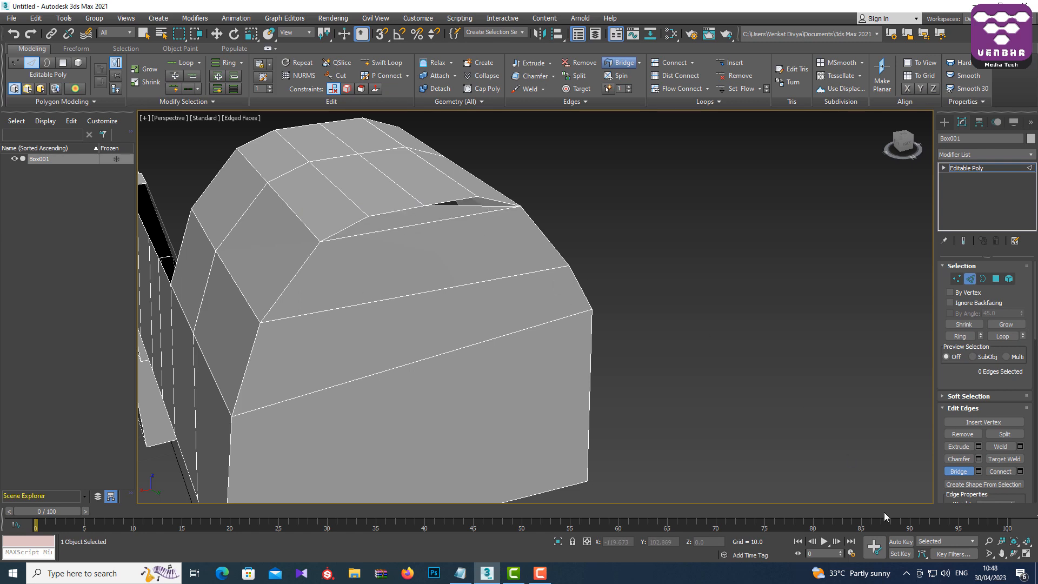
key("ctrl+z")
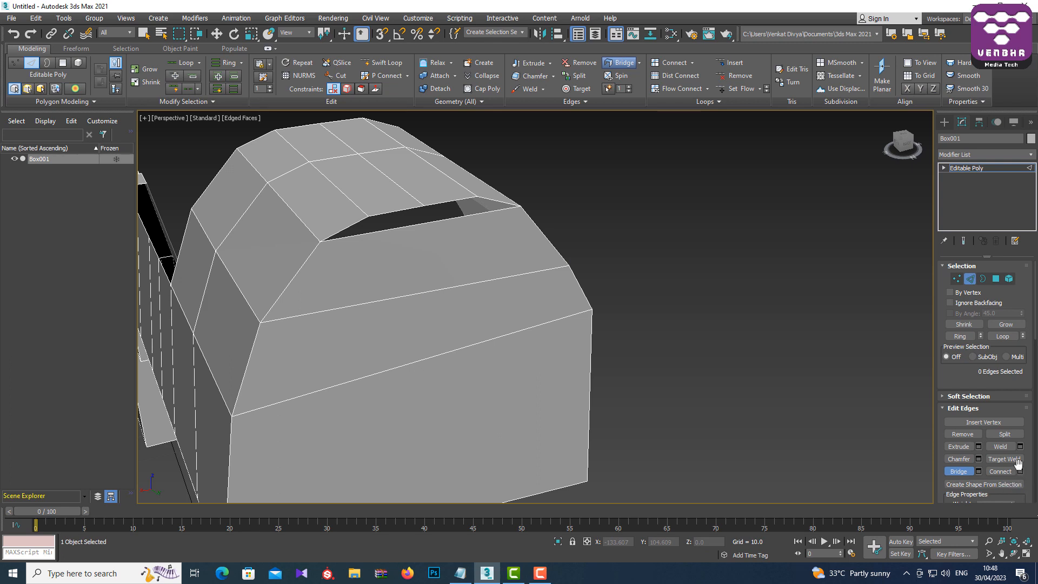
Look through the Editable Poly's edge, geometry and subdivision settings again for another way to close the gap.
scroll(1018, 465, "down", 3)
scroll(1018, 465, "down", 1)
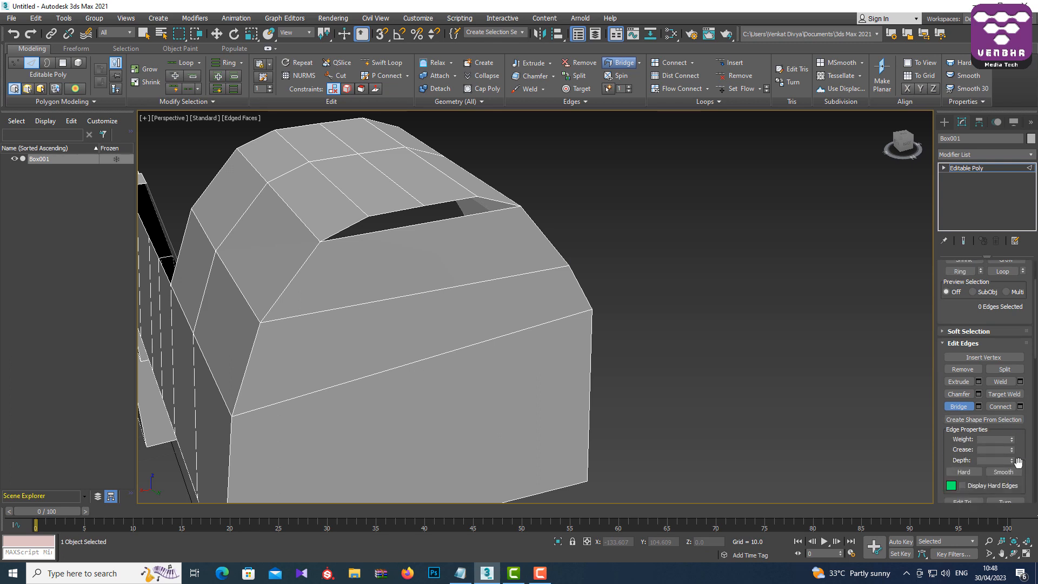
scroll(1020, 441, "down", 6)
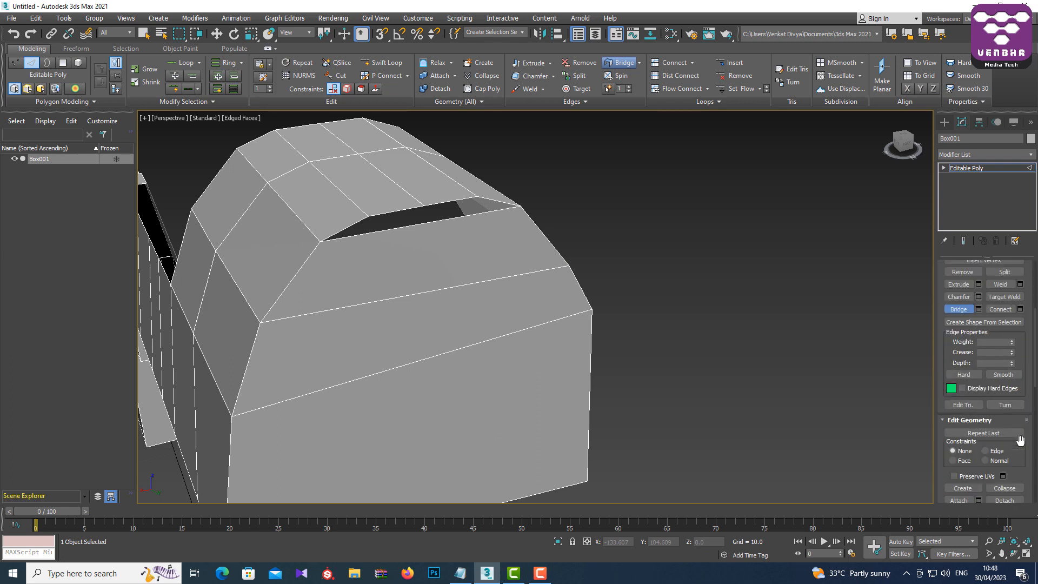
scroll(1019, 440, "down", 6)
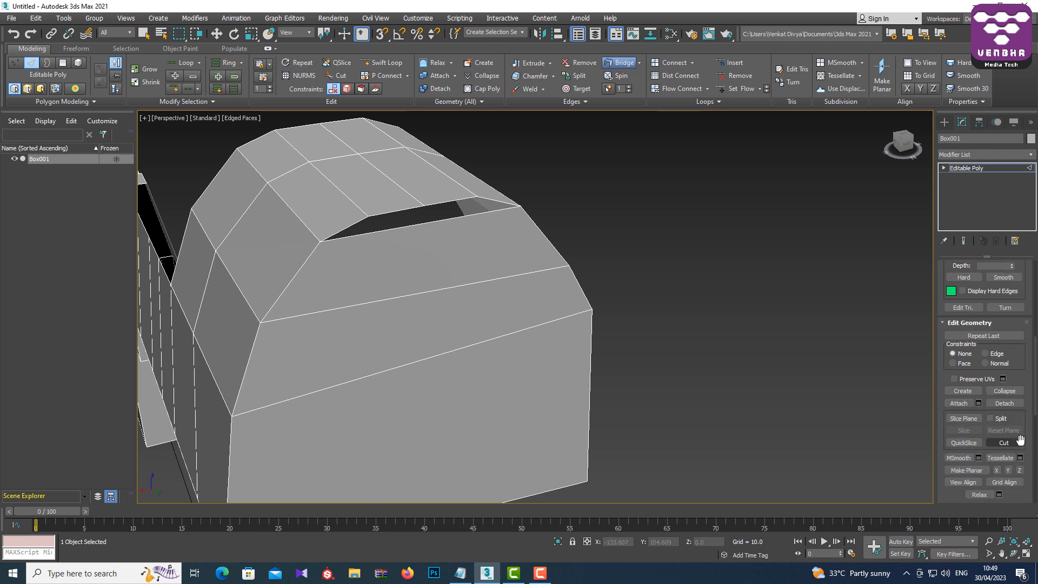
scroll(1033, 443, "down", 2)
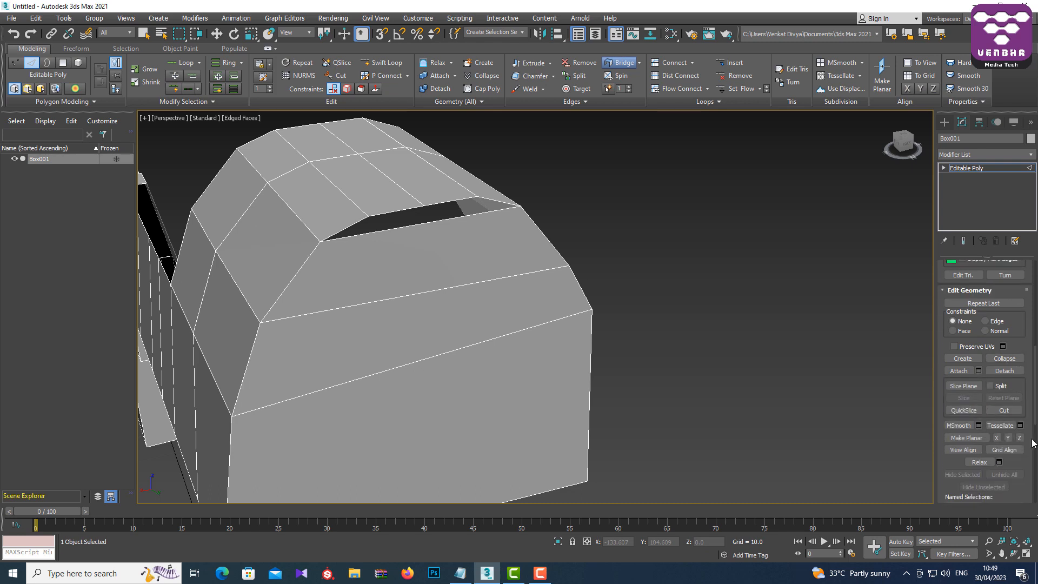
scroll(1033, 442, "down", 5)
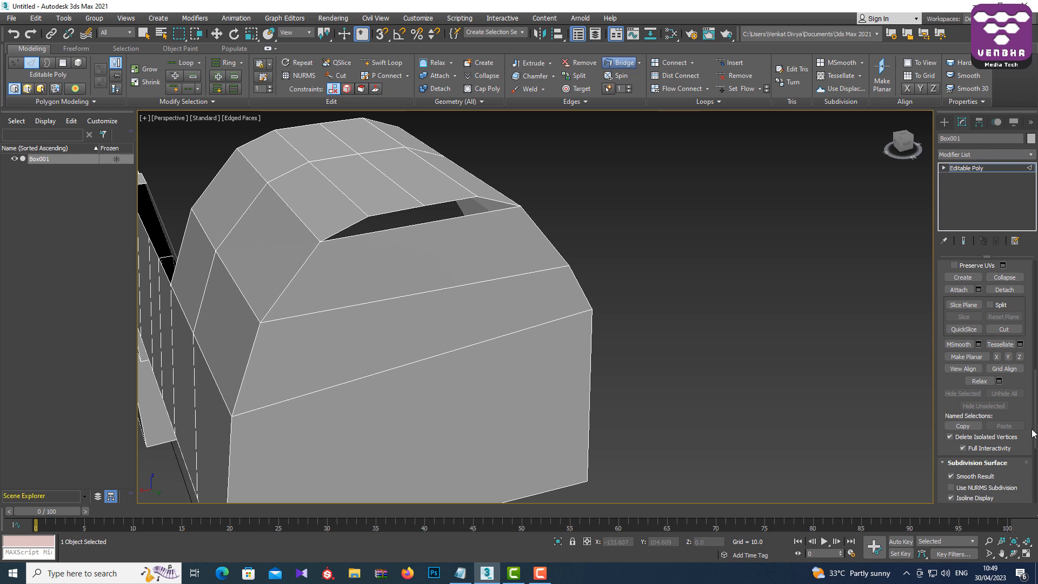
scroll(1033, 433, "down", 10)
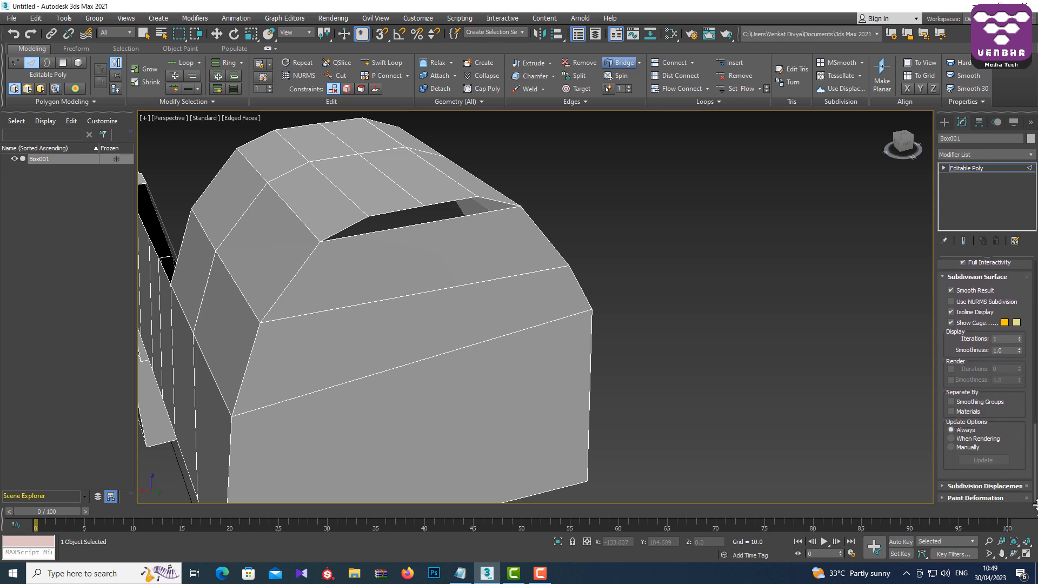
scroll(1005, 351, "up", 15)
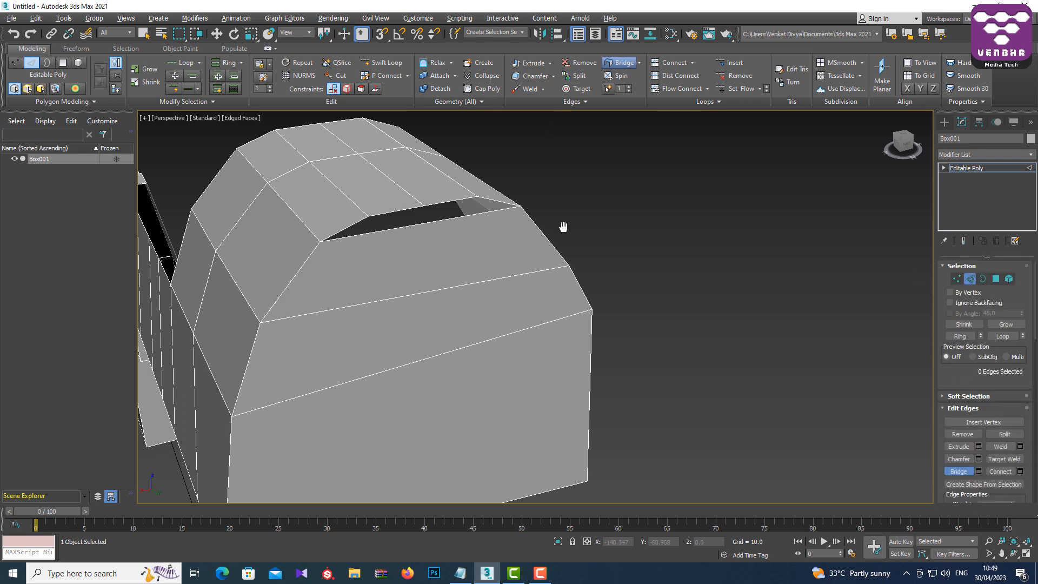
Insert a vertical edge loop down the middle of the bridged front faces with Swift Loop.
middle_click_drag(563, 226, 544, 303)
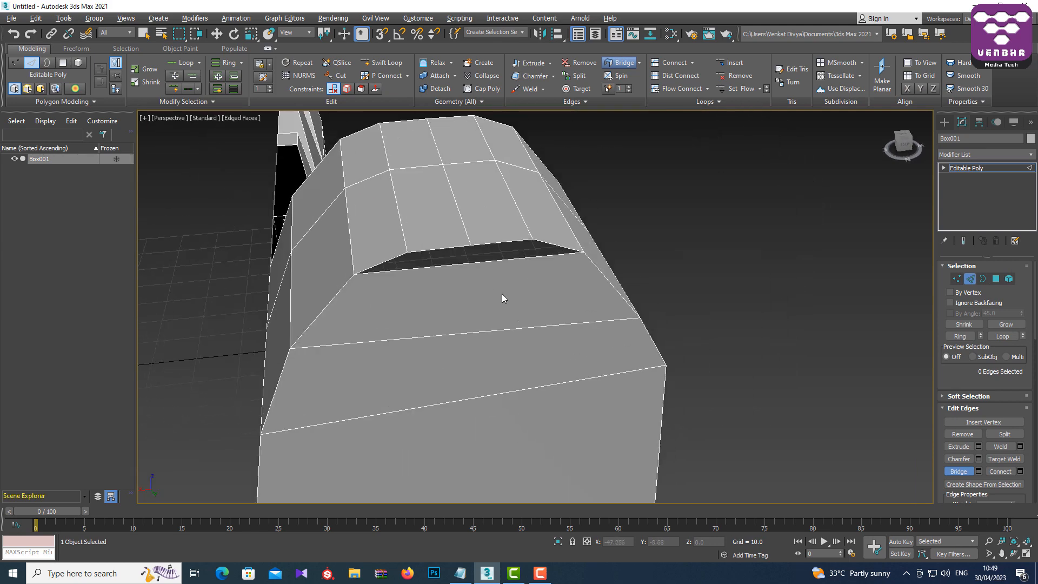
left_click(381, 63)
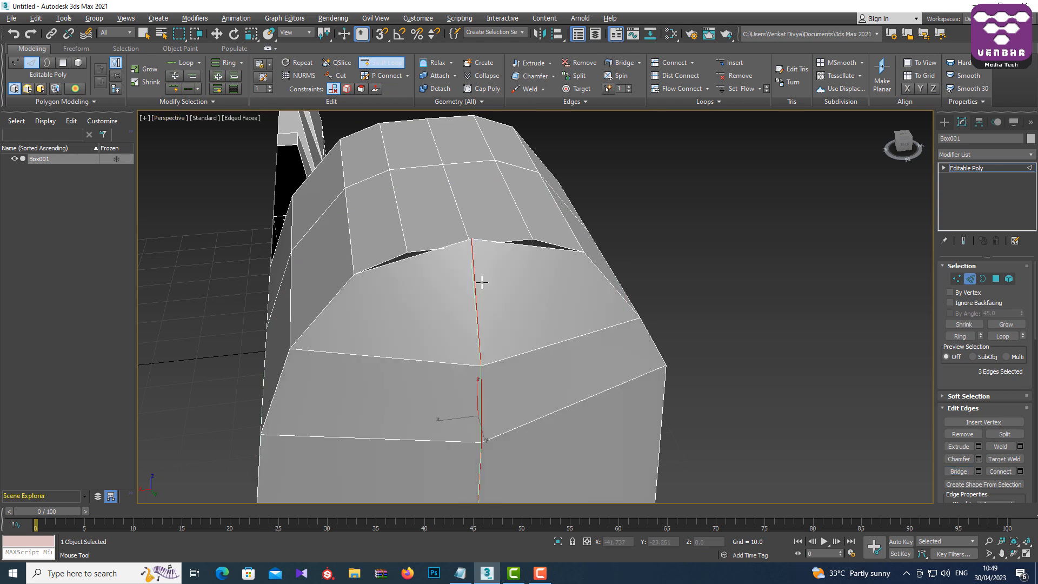
left_click(490, 280, "ctrl")
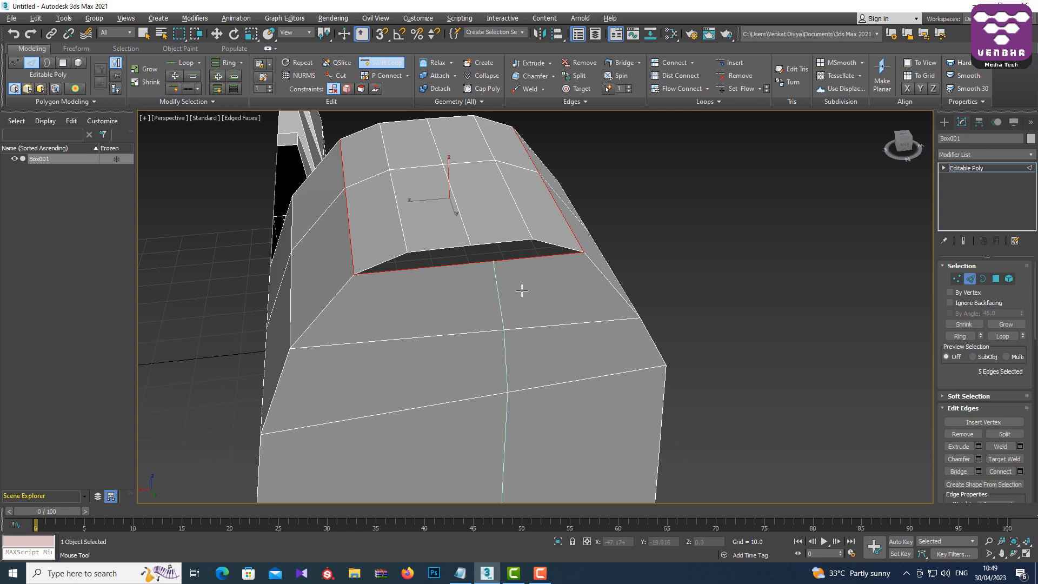
middle_click_drag(630, 283, 510, 278, "alt")
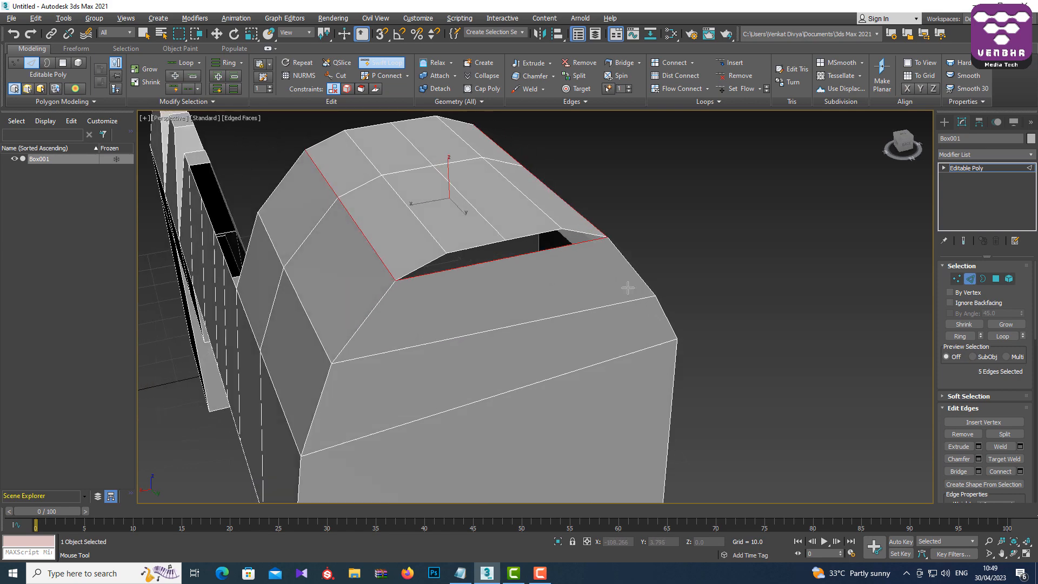
left_click(510, 278)
key("w")
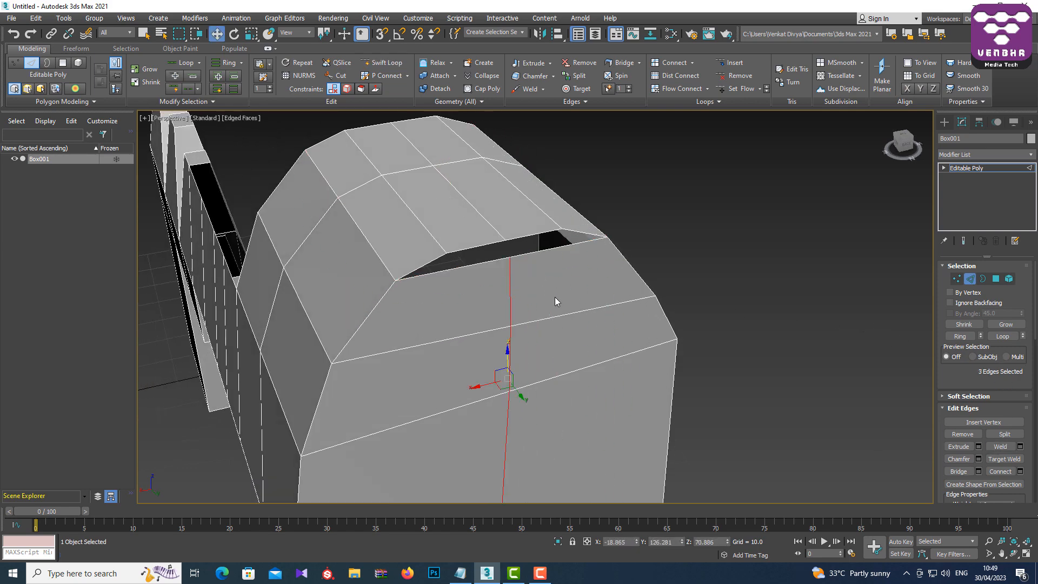
Bridge the arch's top rim edge on the wall side of the new loop to the split edge directly below it.
left_click(475, 246)
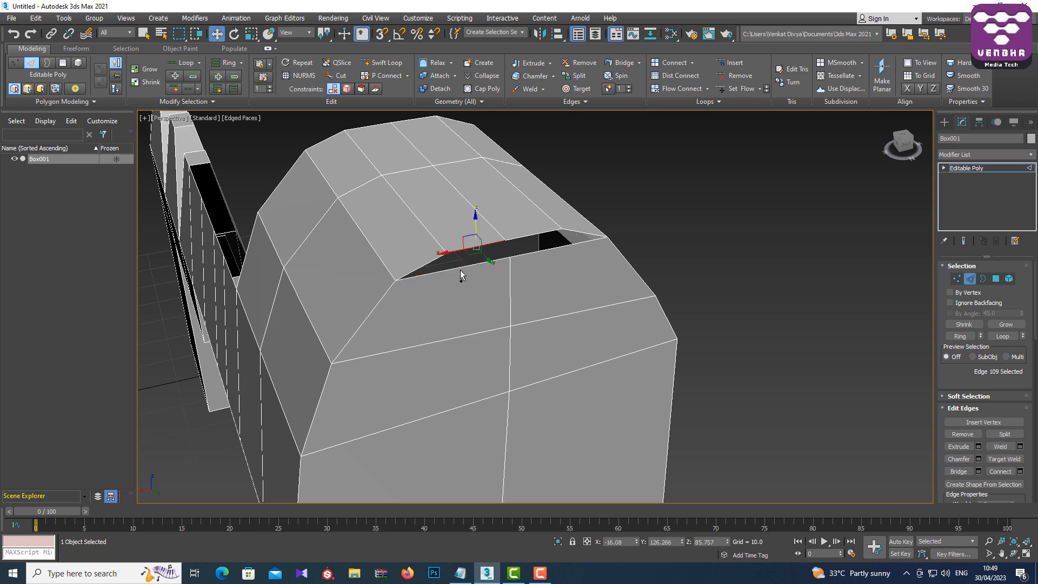
left_click(460, 270, "ctrl")
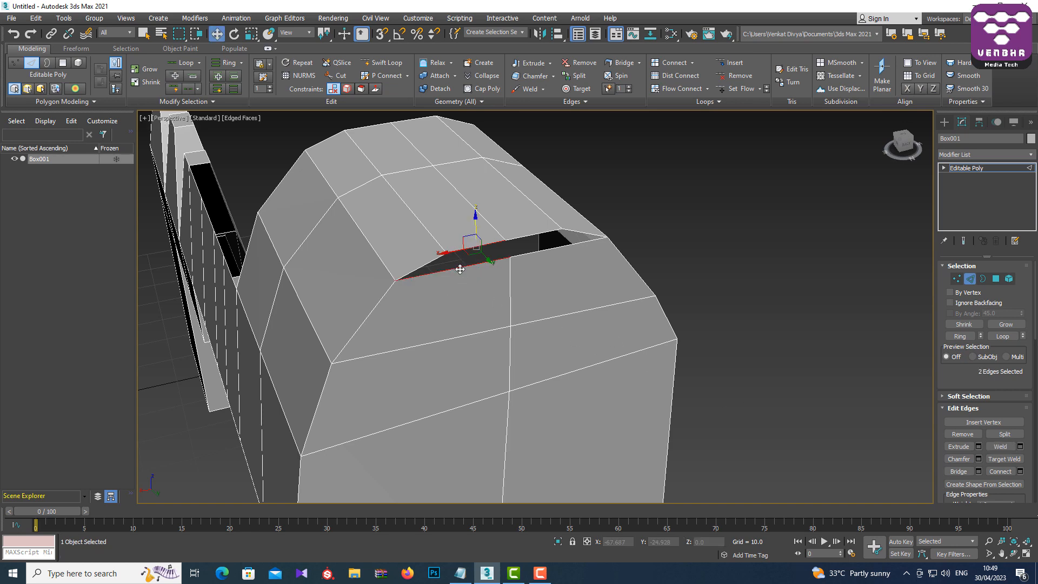
left_click(956, 474)
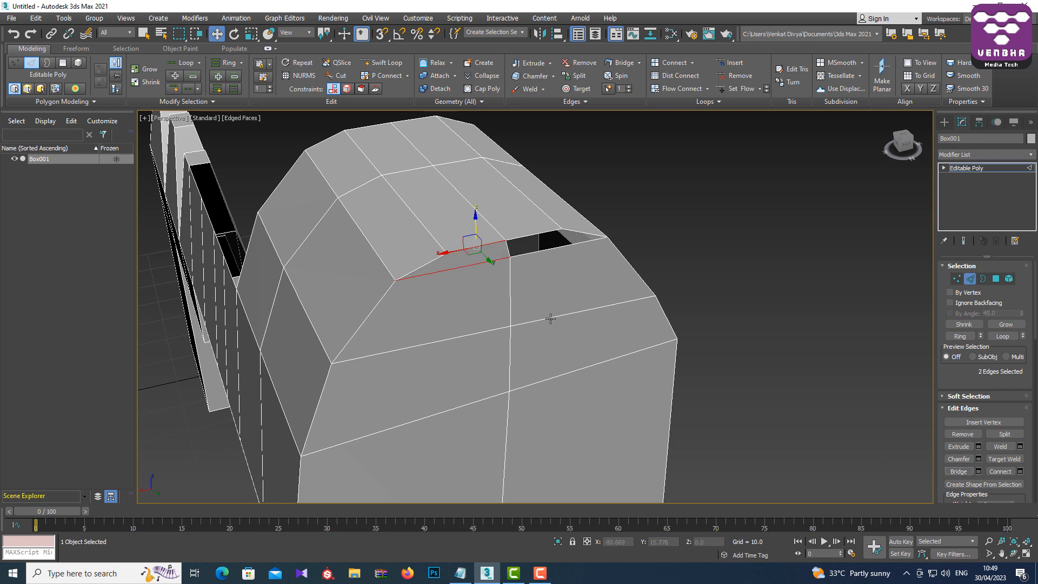
Bridge the other top rim edge to the remaining half of the split edge, and clear the selection.
left_click(527, 238)
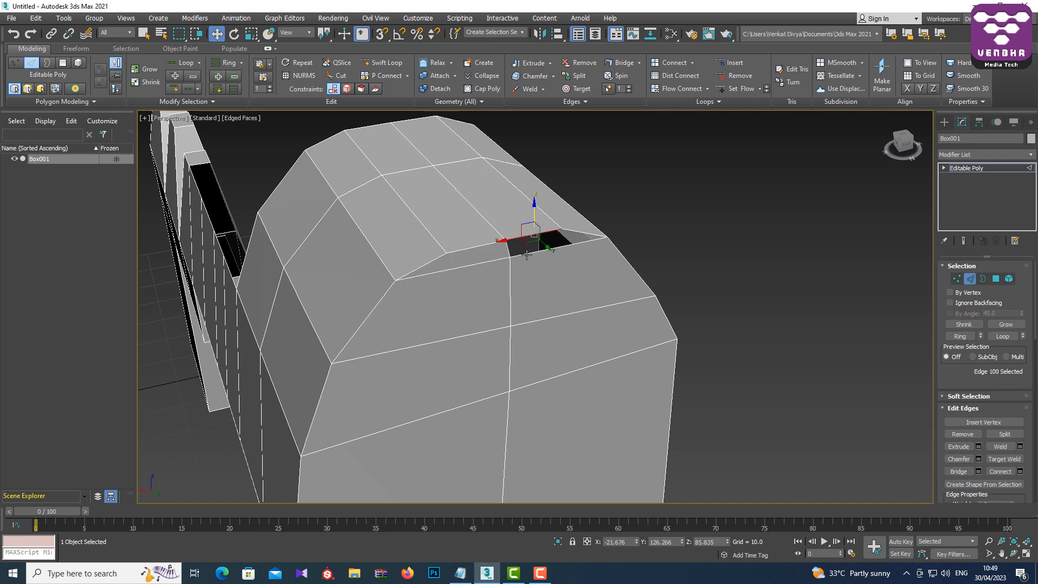
left_click(527, 254, "ctrl")
left_click(957, 471)
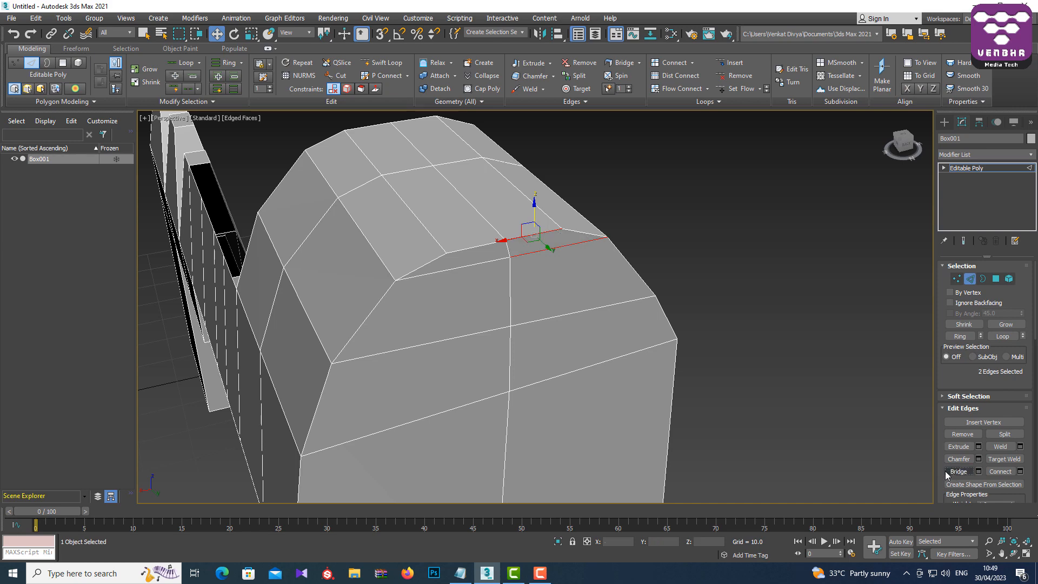
left_click(732, 317)
Try to weld two neighbouring horizontal edges in the upper half of the arch's front face by adjusting the weld threshold.
scroll(726, 345, "down", 10)
middle_click_drag(694, 356, 524, 370, "alt")
scroll(656, 352, "up", 4)
scroll(616, 362, "up", 5)
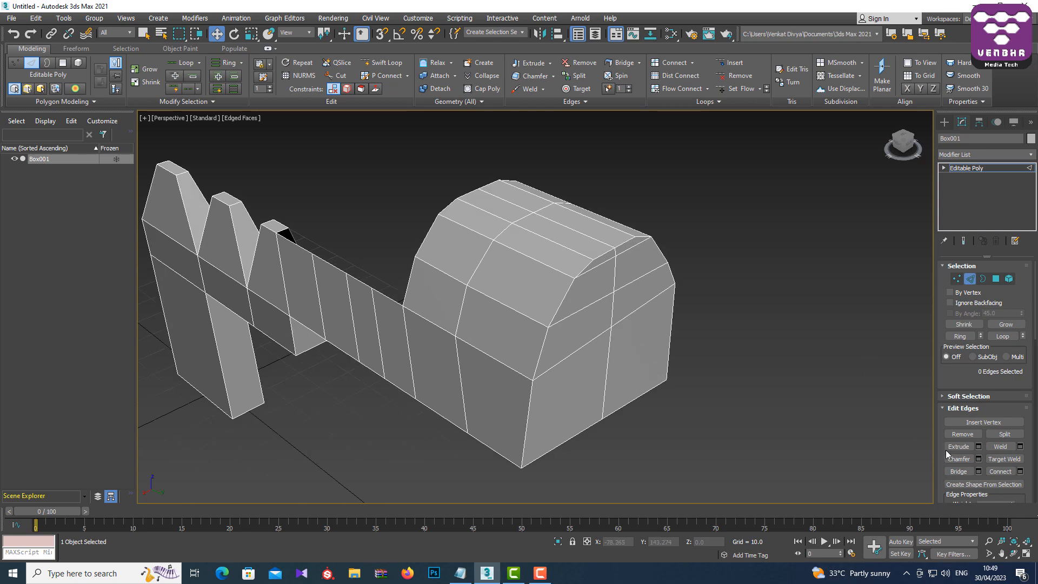
left_click(594, 270)
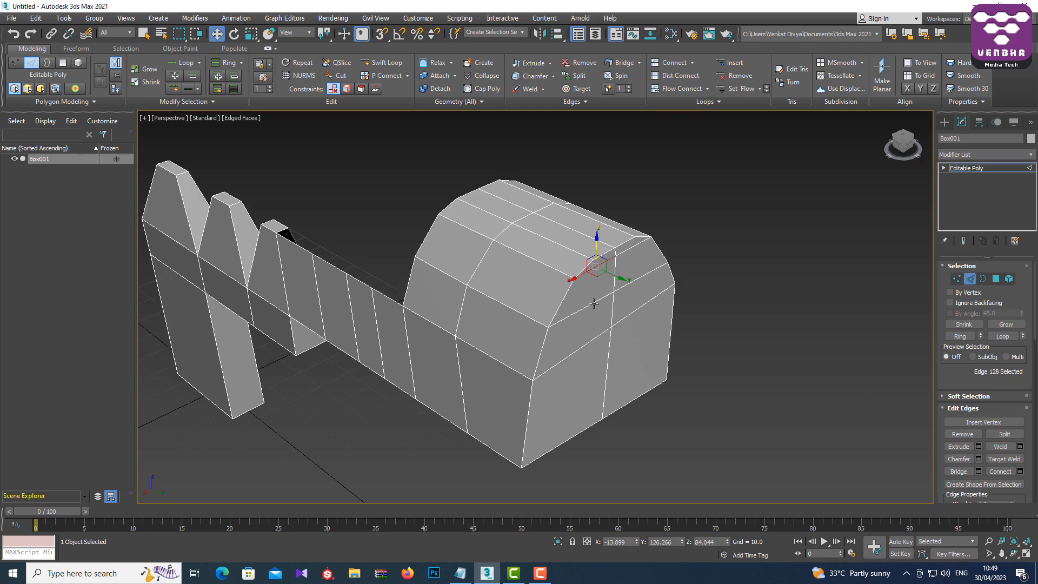
left_click(593, 303, "ctrl")
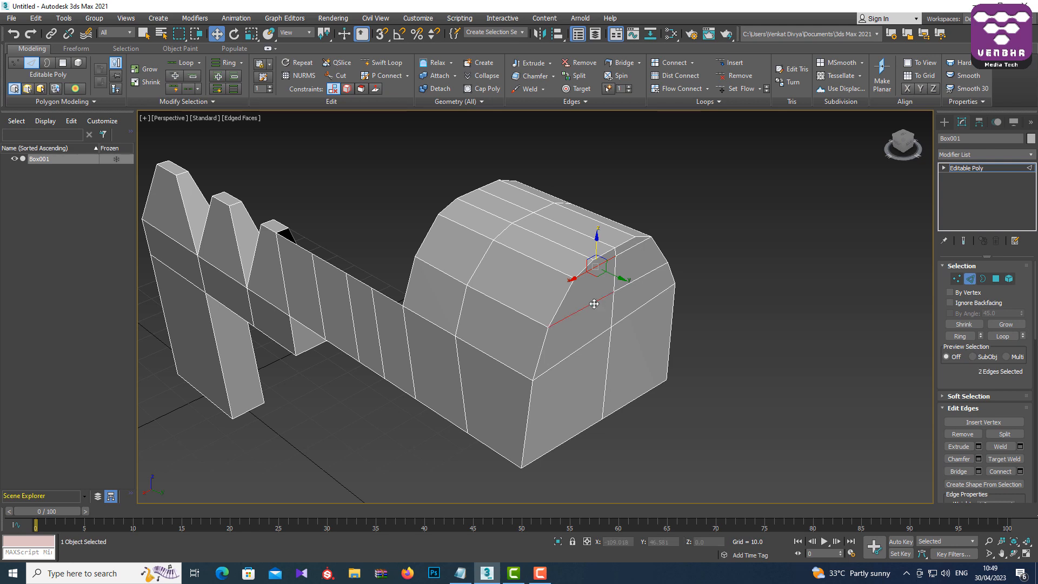
left_click(1019, 446)
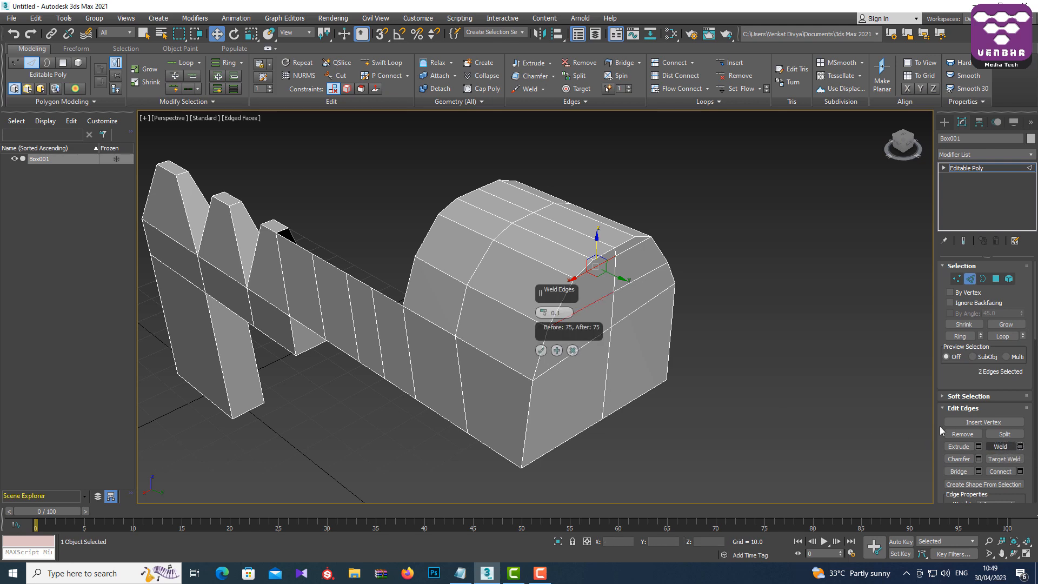
left_click(543, 314)
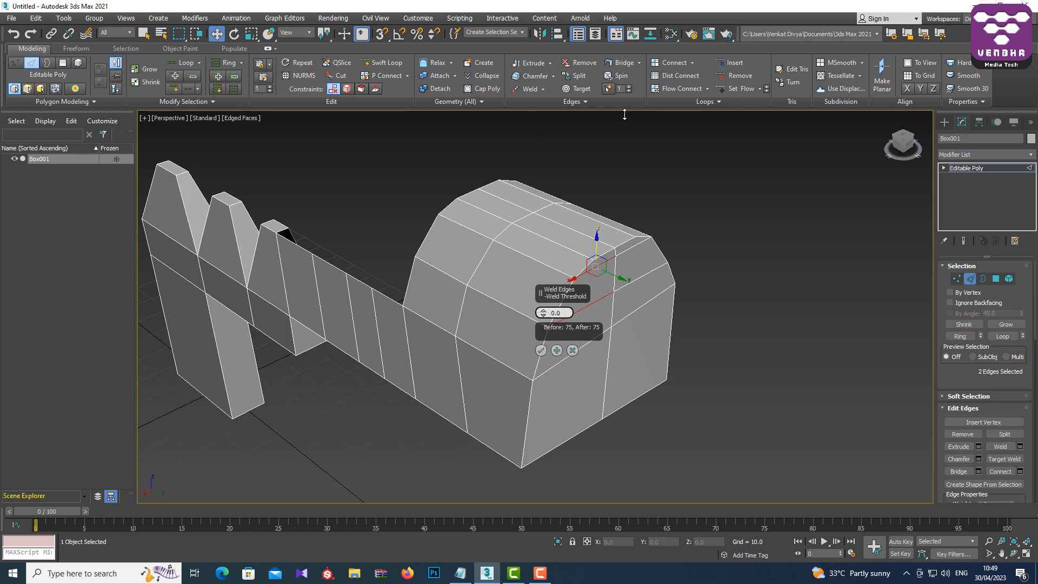
left_click(573, 350)
left_click(770, 372)
Move the vertex on the arch's middle ring along Y up to the matching wall-side rim vertex, and select both vertices.
middle_click_drag(682, 326, 632, 350, "alt")
left_click(957, 279)
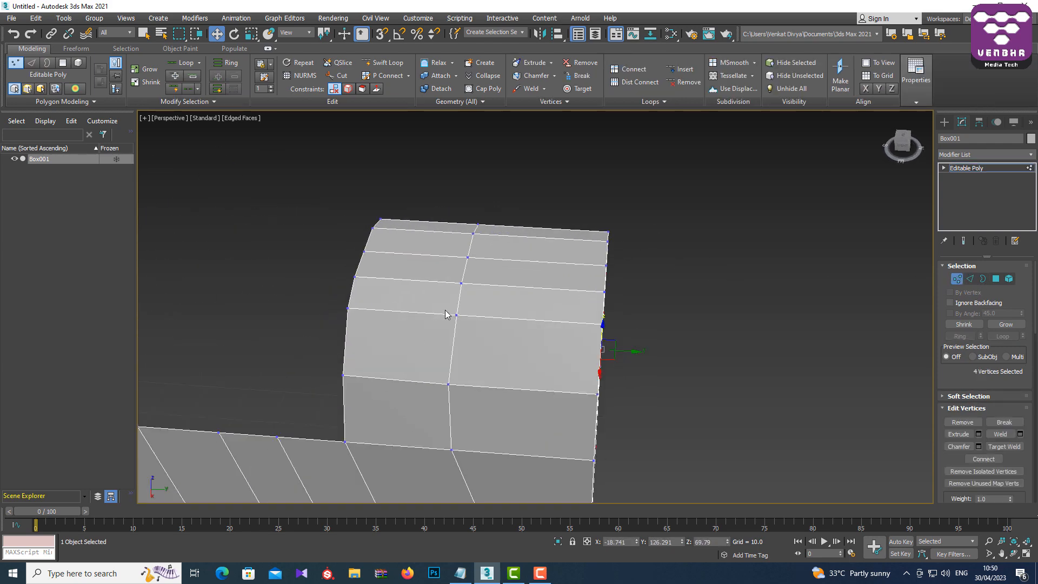
left_click(457, 315)
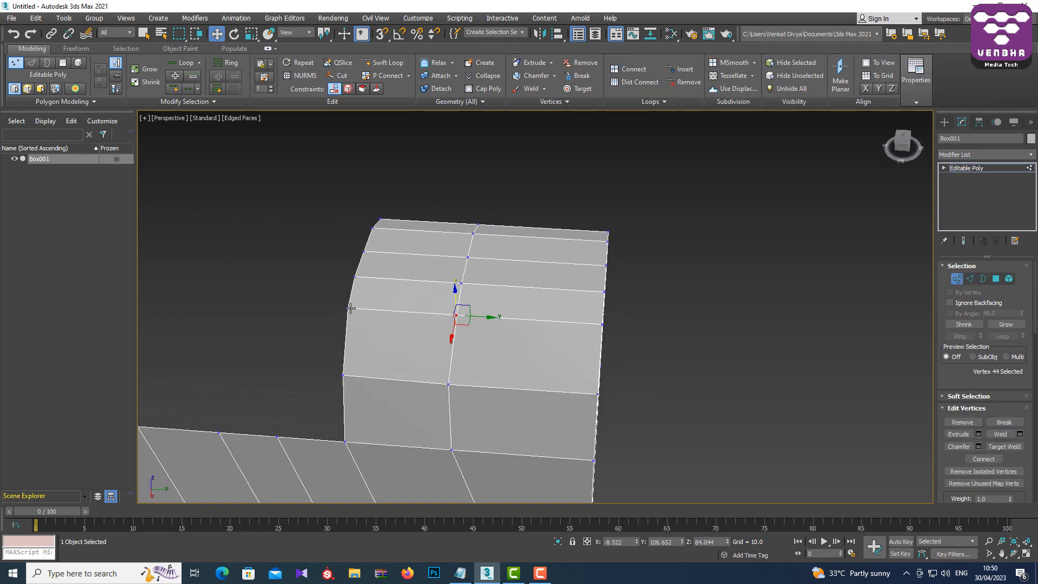
left_click_drag(490, 318, 373, 320)
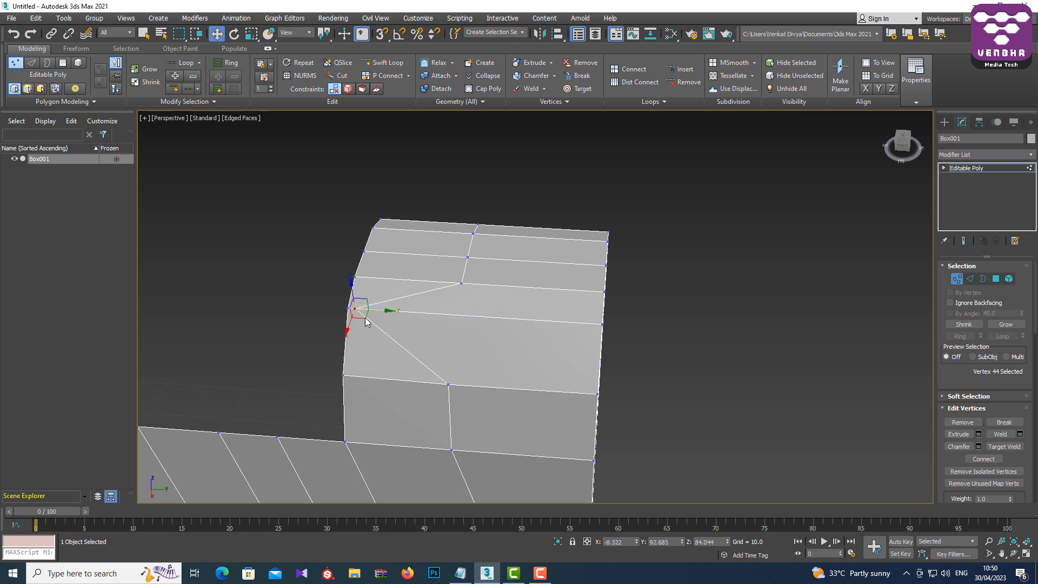
key("z")
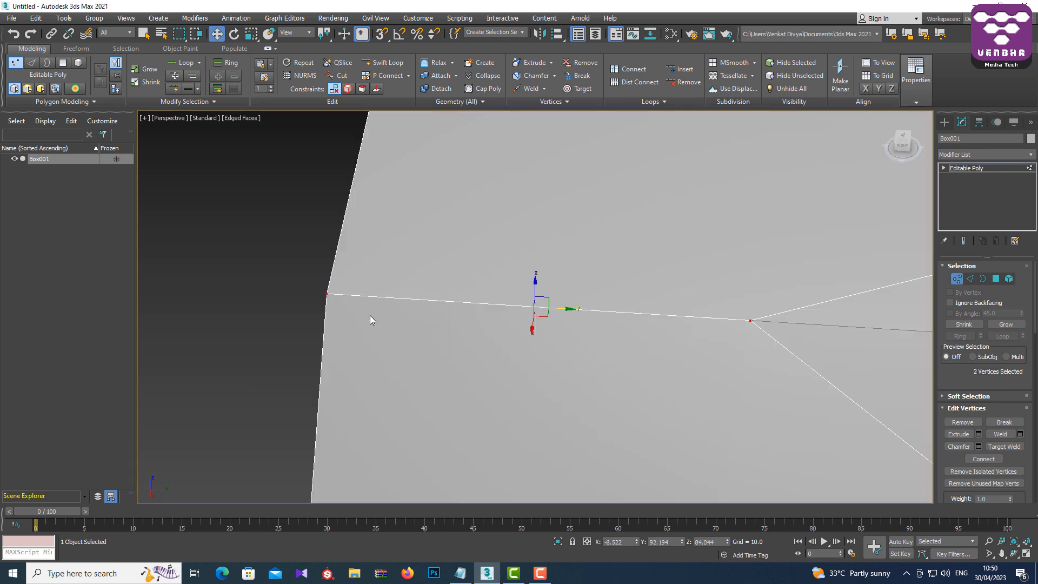
Weld the two selected rim vertices on the arch's wall side with a weld threshold of about 27.489.
scroll(481, 314, "down", 4)
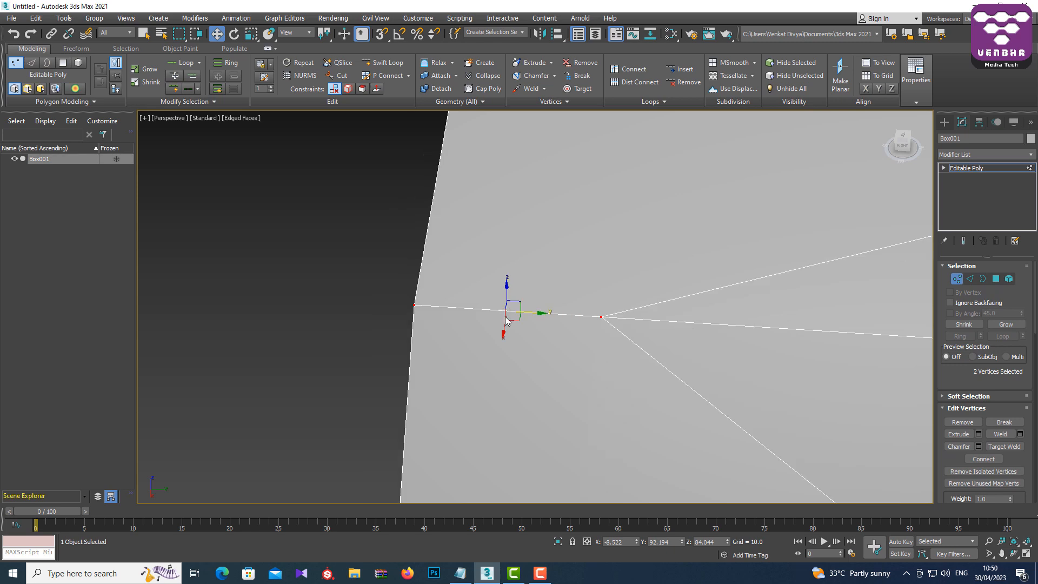
left_click(1019, 434)
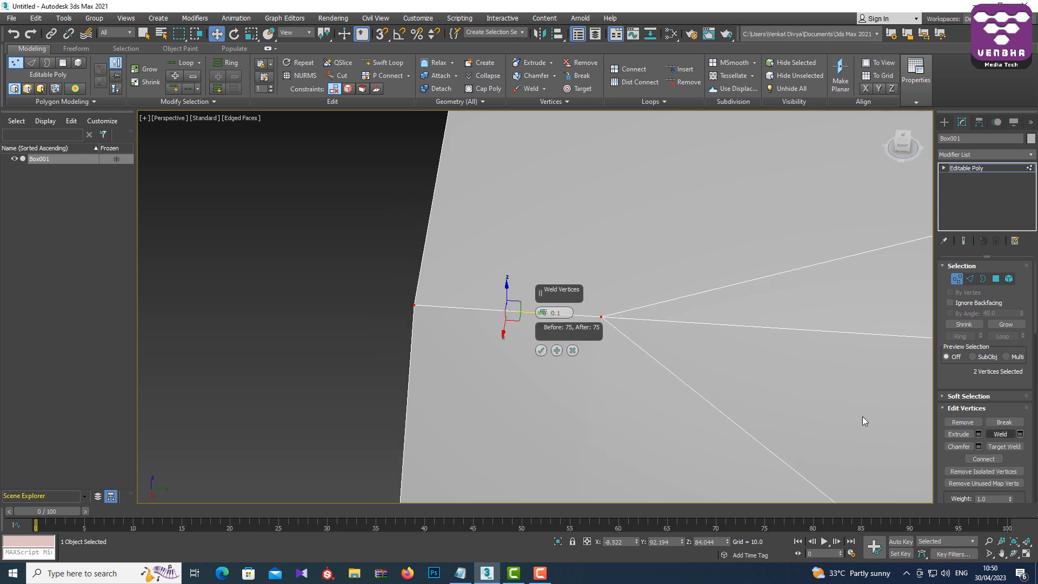
left_click_drag(543, 313, 546, 181)
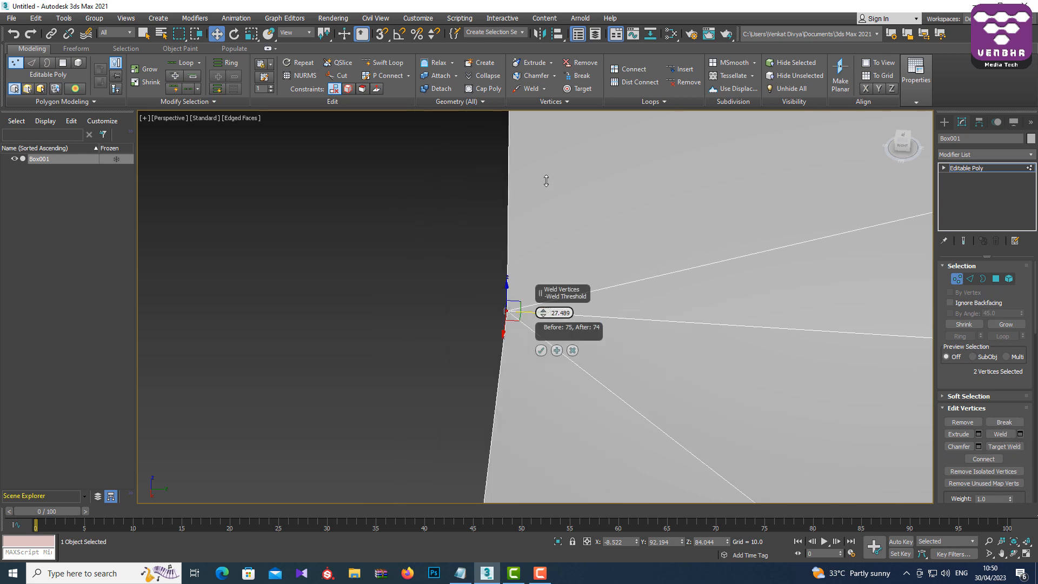
left_click(541, 350)
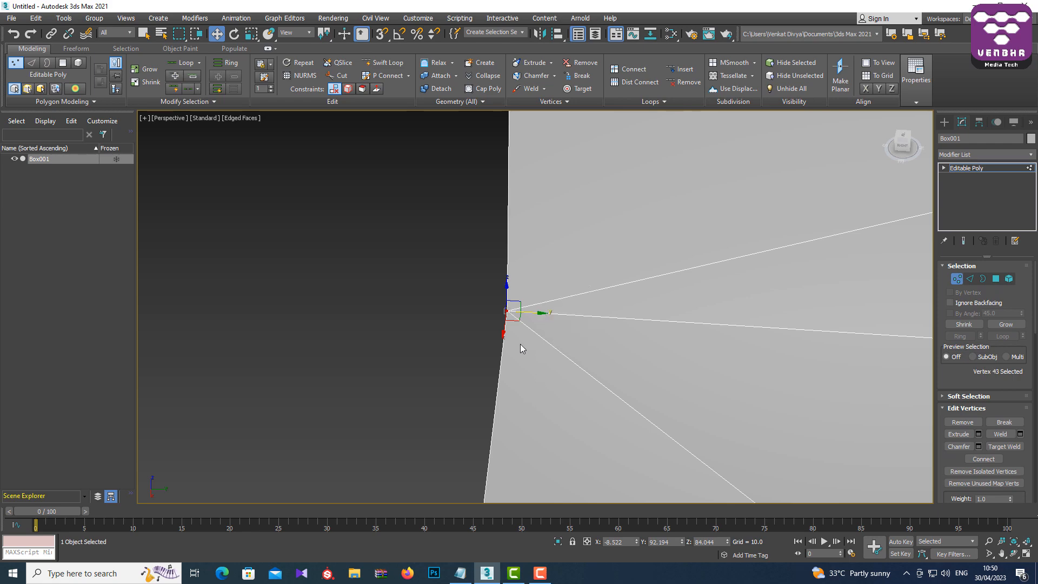
Examine the welded corner and the whole tunnel-and-wall model from several angles.
scroll(520, 344, "up", 3)
scroll(520, 346, "down", 5)
scroll(594, 350, "up", 3)
middle_click_drag(597, 352, 514, 378, "alt")
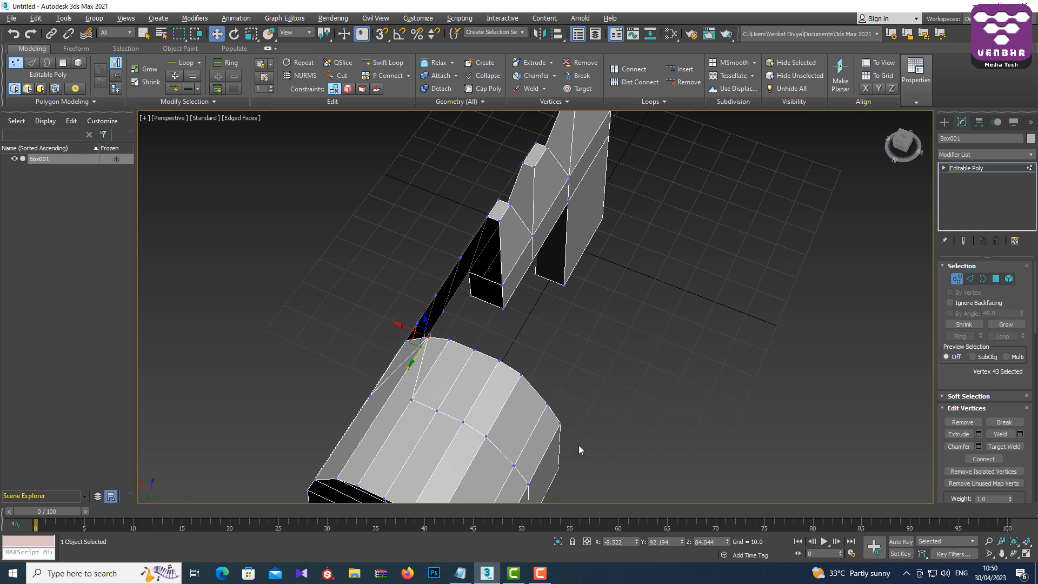
scroll(977, 356, "down", 3)
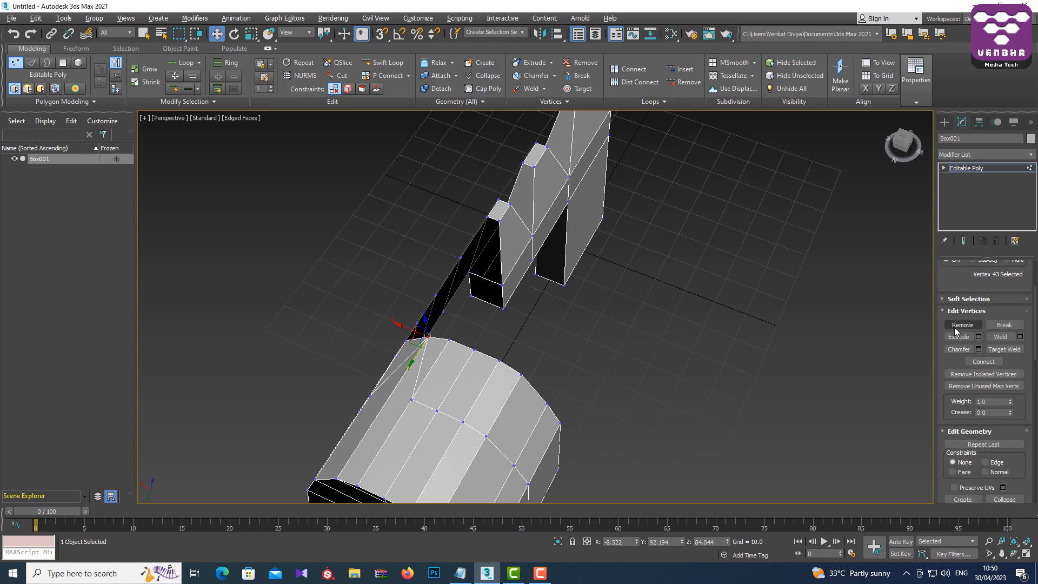
scroll(671, 372, "down", 5)
middle_click_drag(556, 387, 657, 364, "alt")
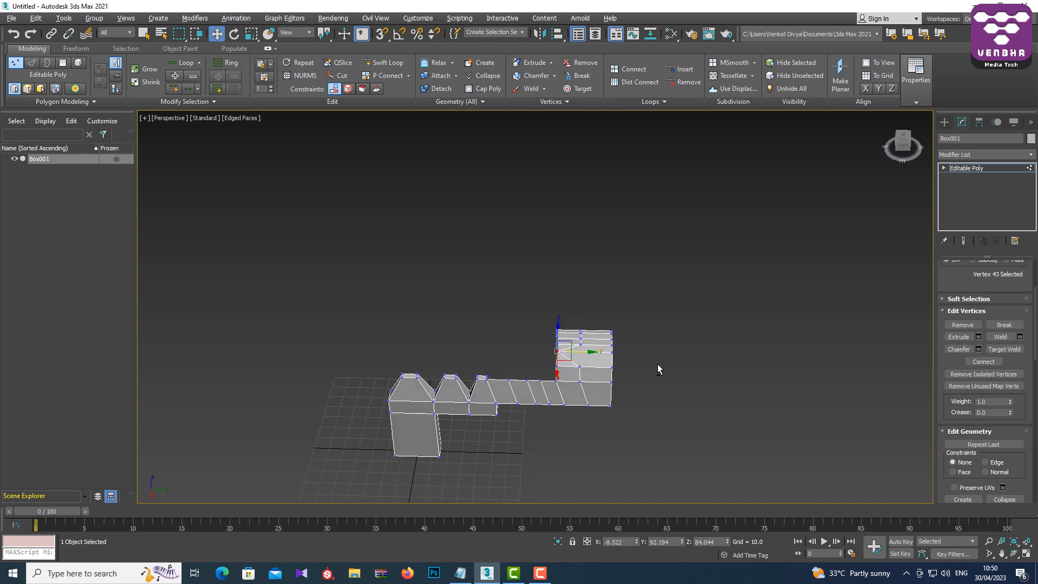
middle_click_drag(411, 441, 453, 413)
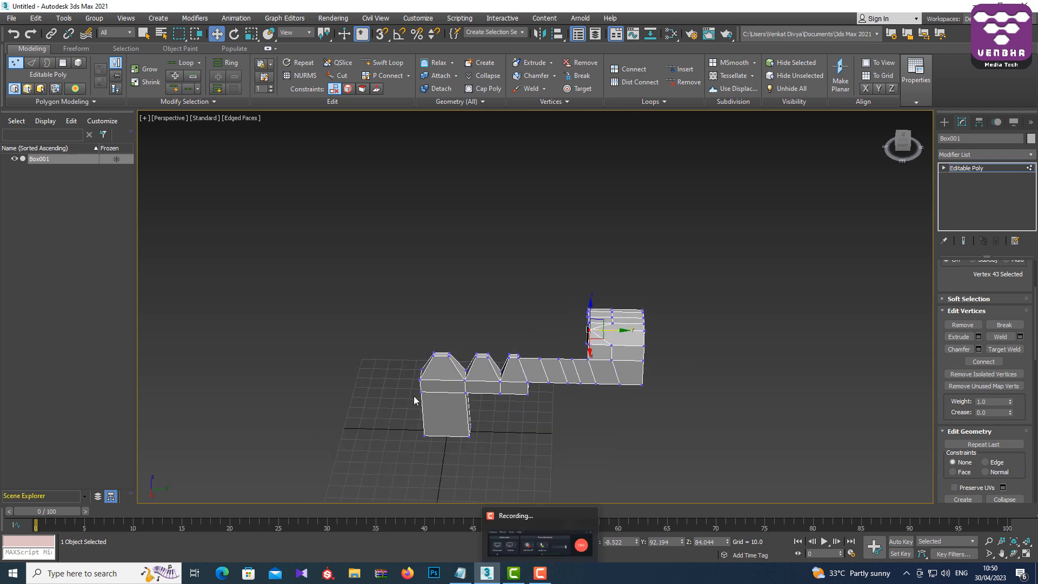
middle_click_drag(474, 446, 577, 382, "alt")
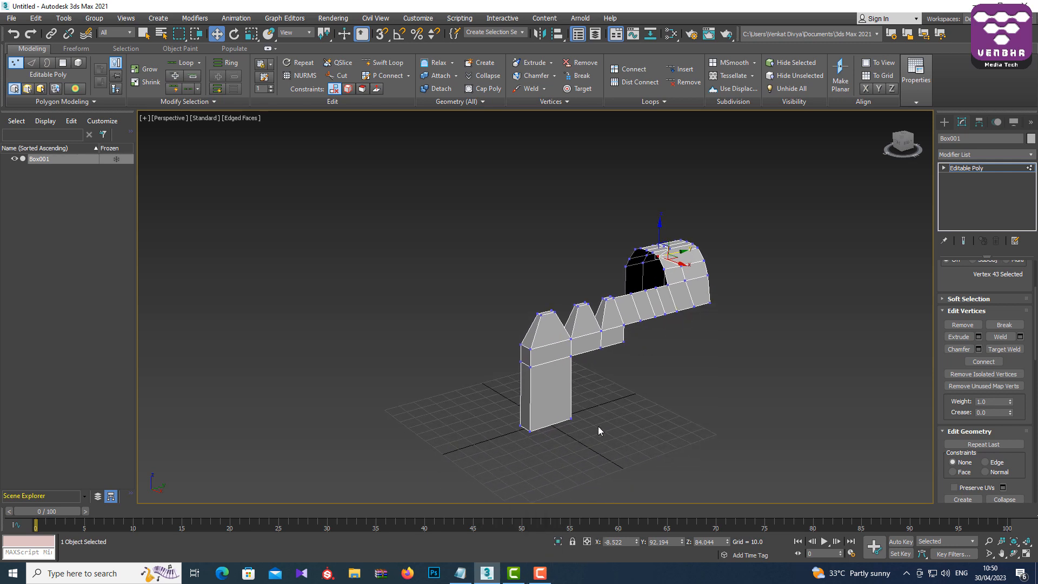
left_click(547, 576)
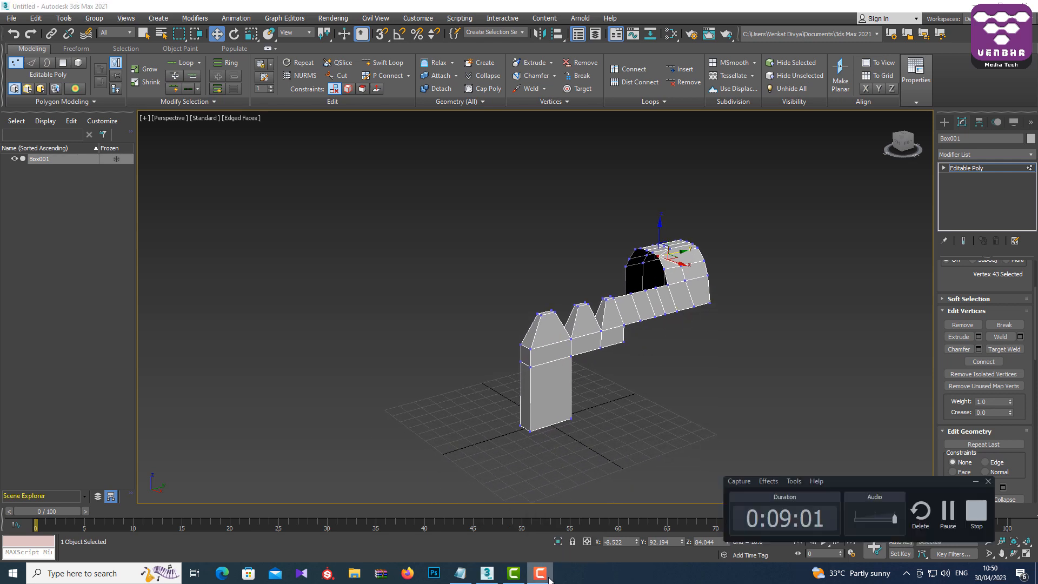